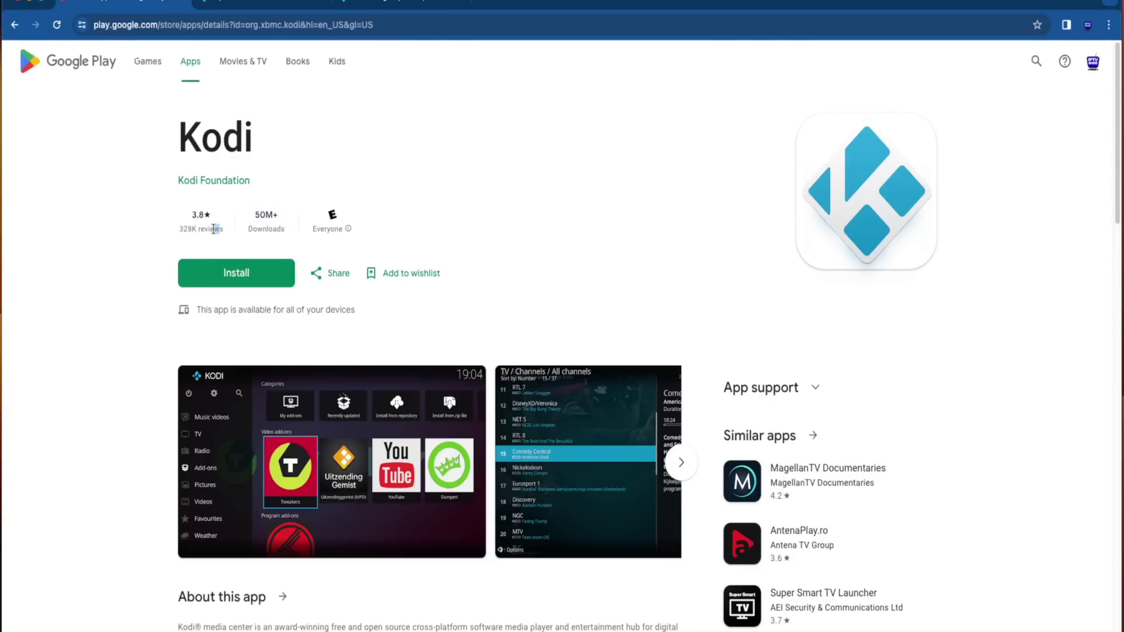
Step: Examine Kodi's rating and user reviews on its Google Play page
left_click_drag(214, 231, 170, 233)
left_click(170, 233)
scroll(670, 231, "down", 15)
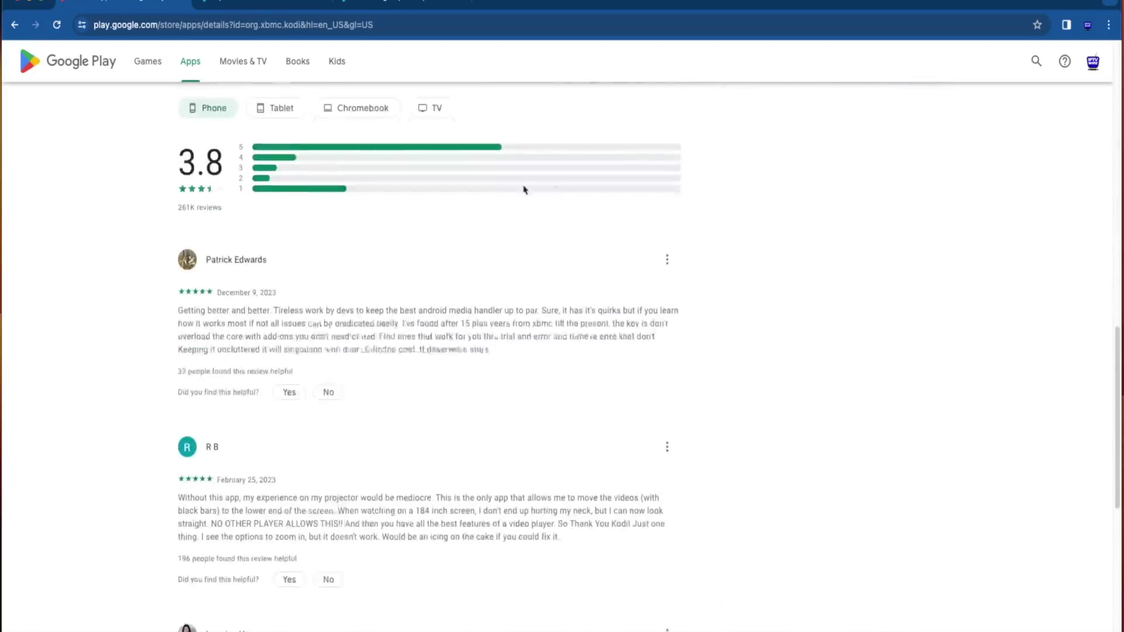
scroll(525, 188, "up", 20)
Step: Look through the kodi.tv homepage for Kodi's media features, supported platforms, sponsors and news
left_click(296, 6)
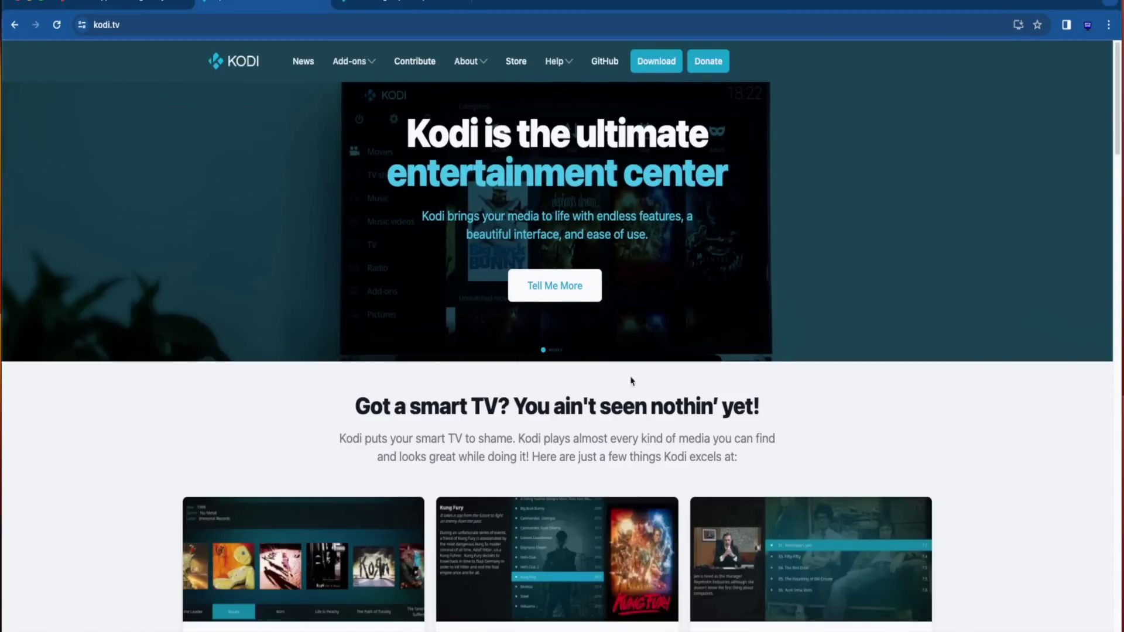
scroll(664, 318, "down", 5)
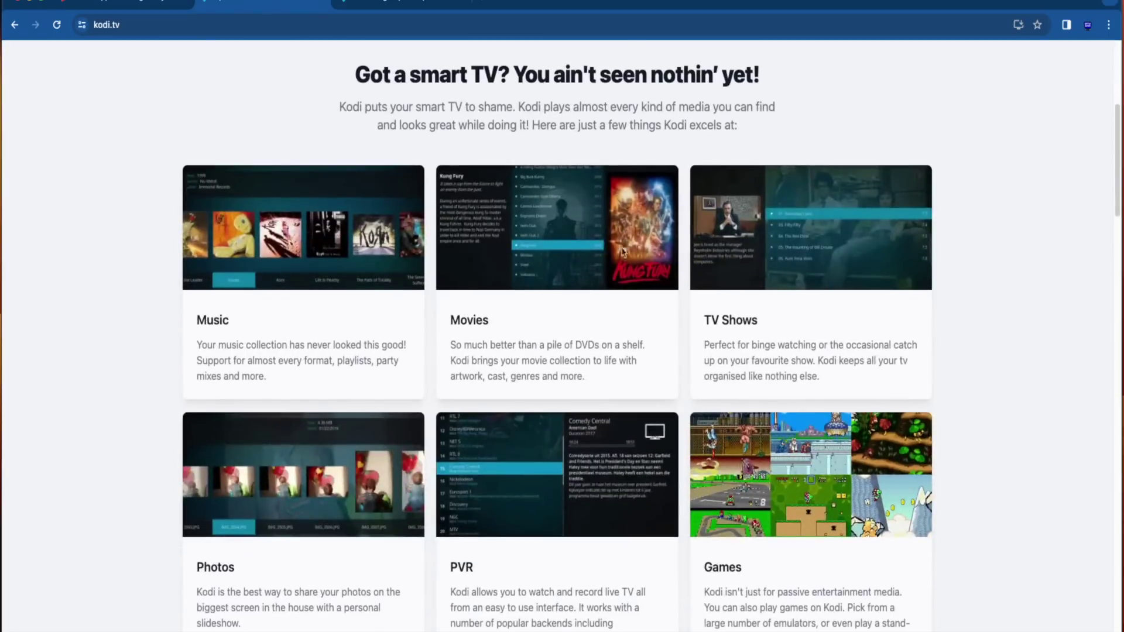
scroll(873, 239, "down", 3)
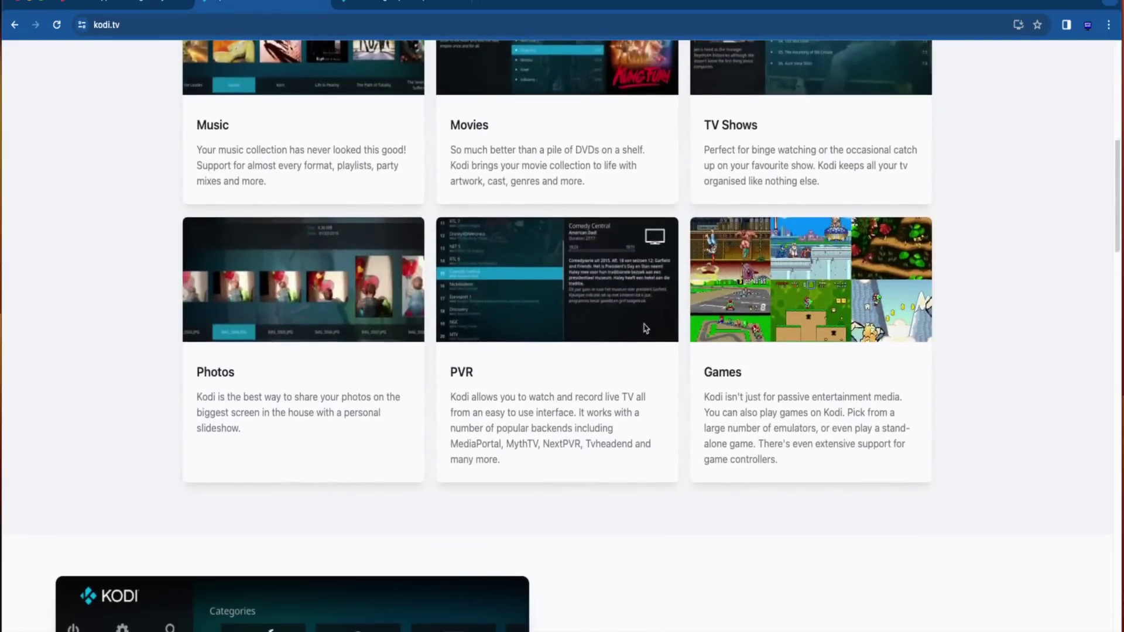
scroll(449, 290, "up", 2)
scroll(319, 258, "up", 2)
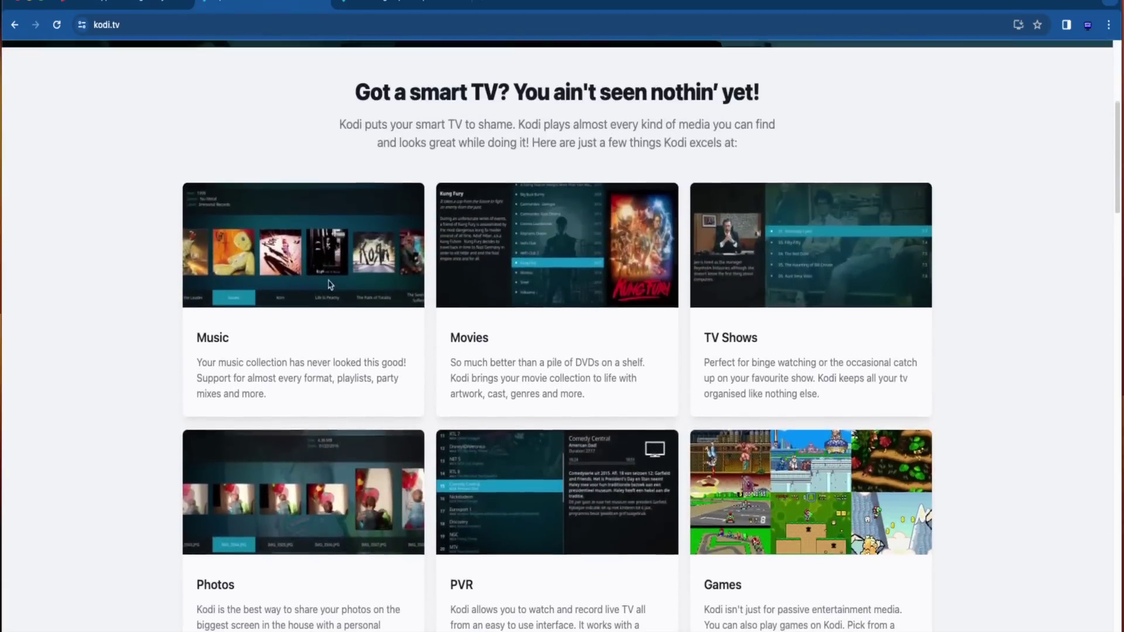
scroll(829, 329, "down", 9)
scroll(829, 329, "down", 10)
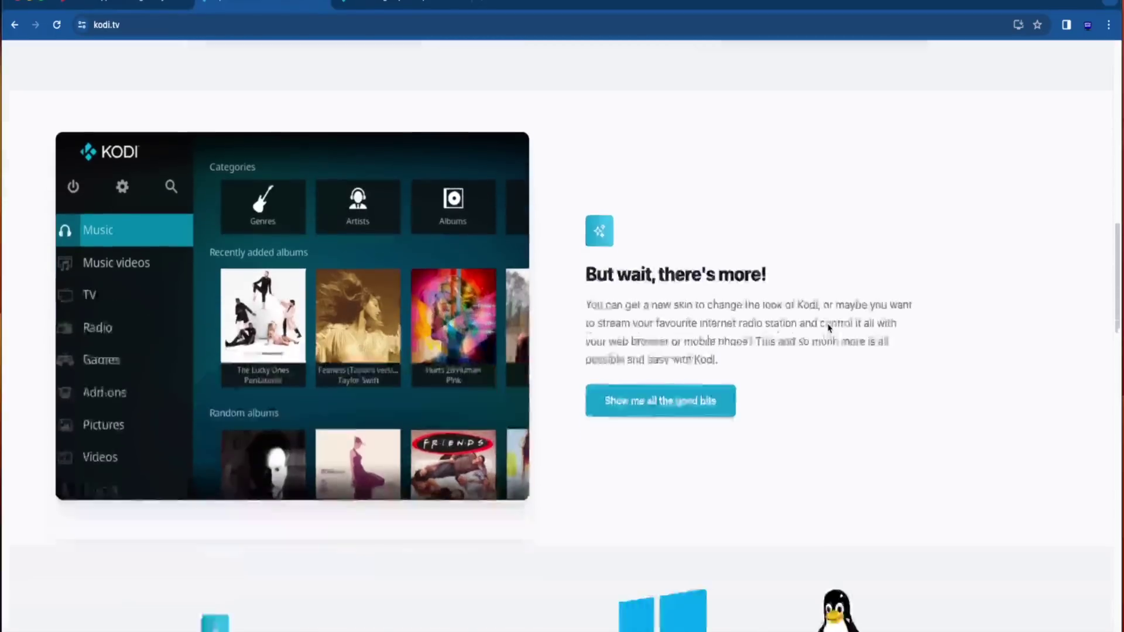
scroll(779, 238, "up", 1)
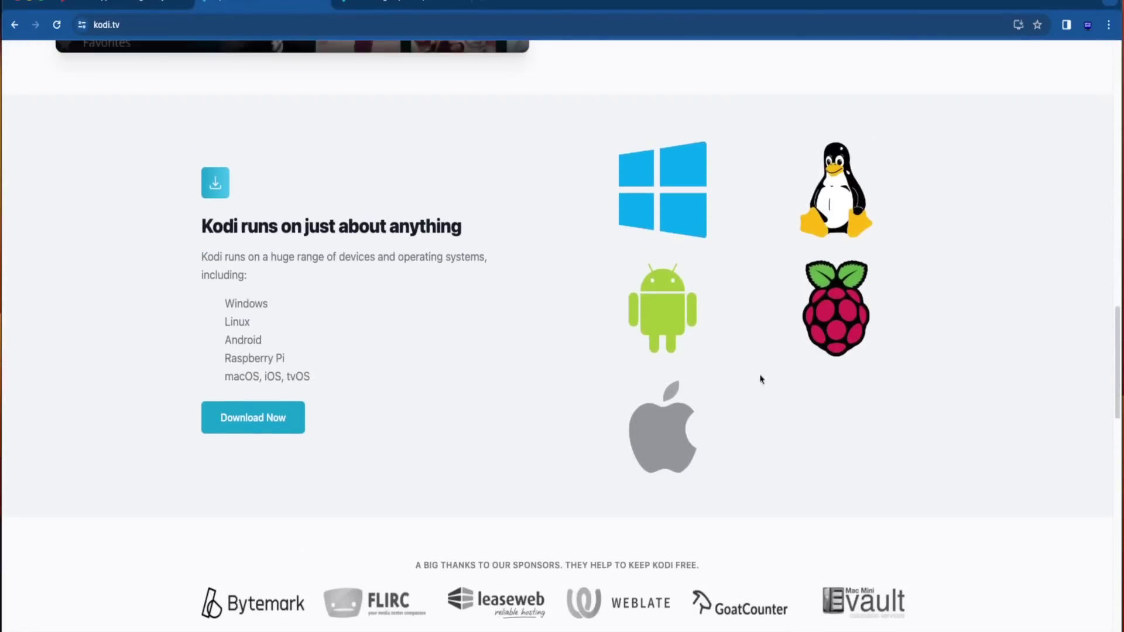
scroll(790, 296, "down", 5)
scroll(786, 285, "down", 13)
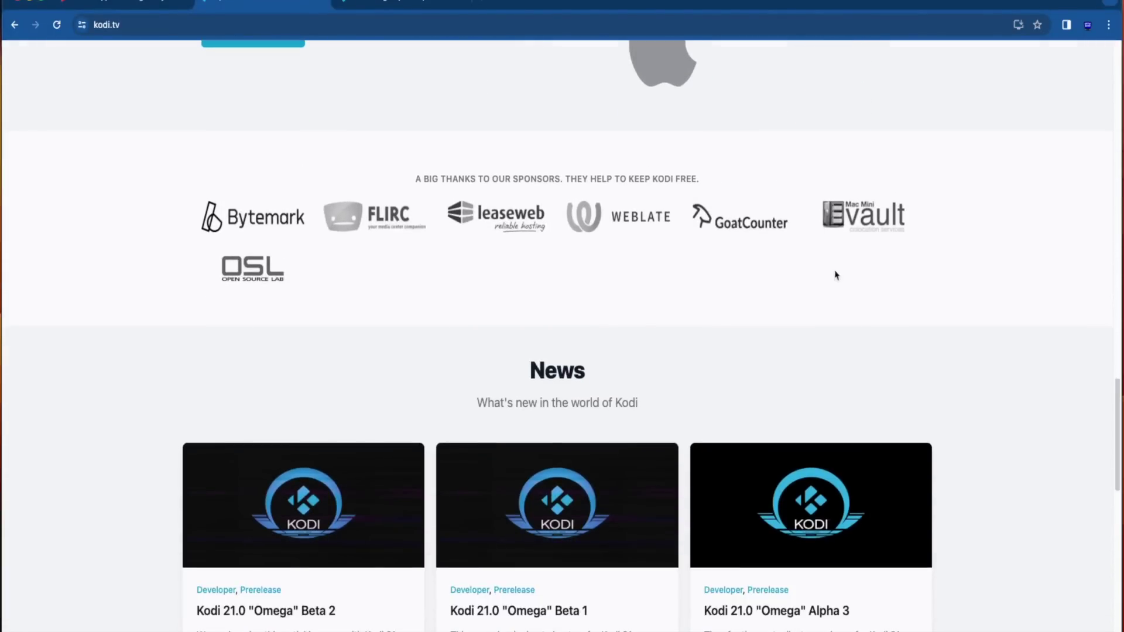
scroll(870, 268, "up", 20)
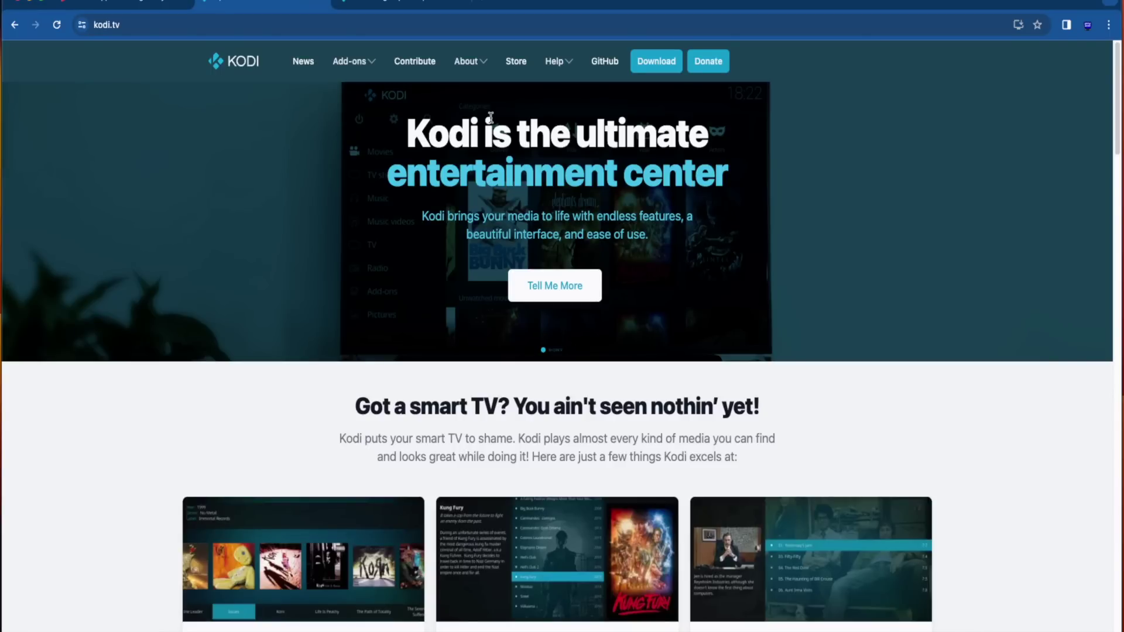
left_click(126, 5)
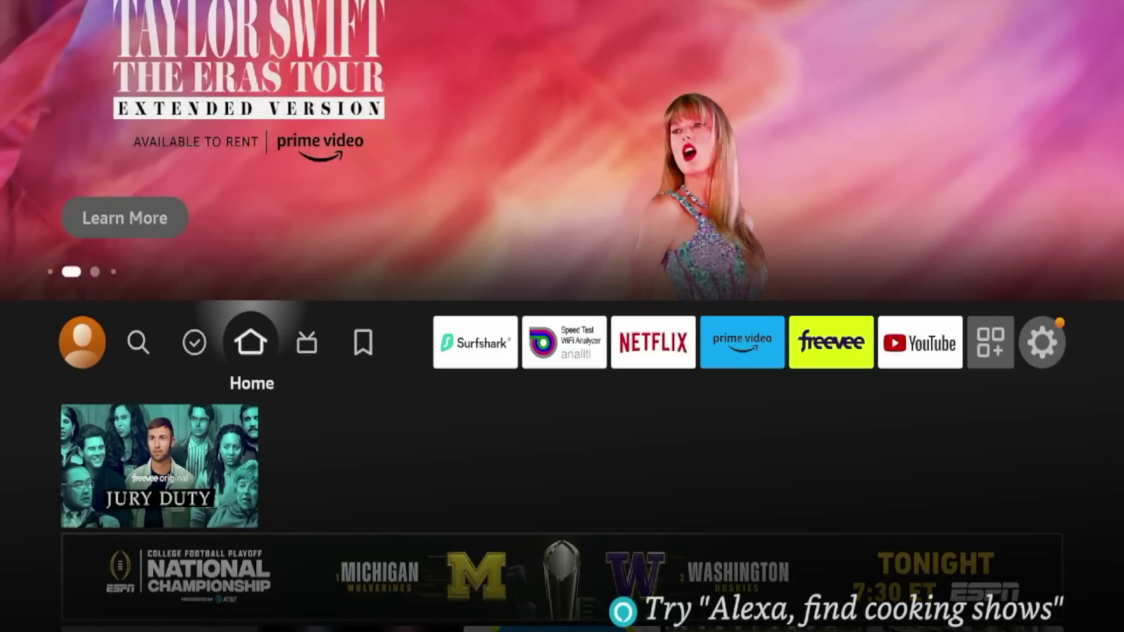
Step: On the Fire TV home screen, open the search keyboard from the Find section
key("Left")
key("Left")
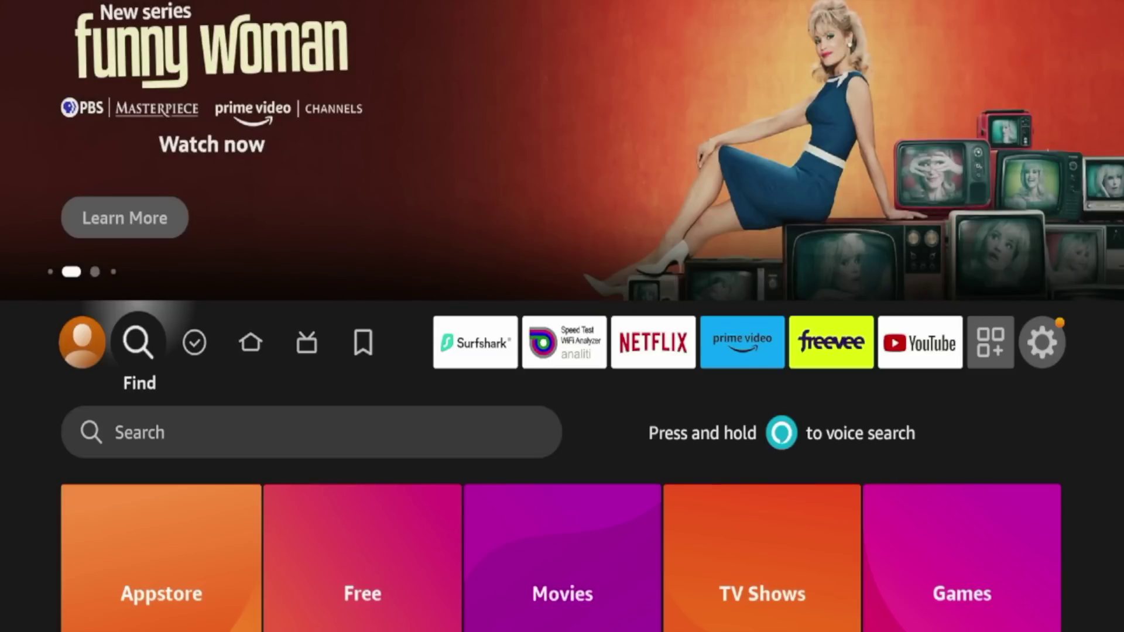
key("Right")
key("Left")
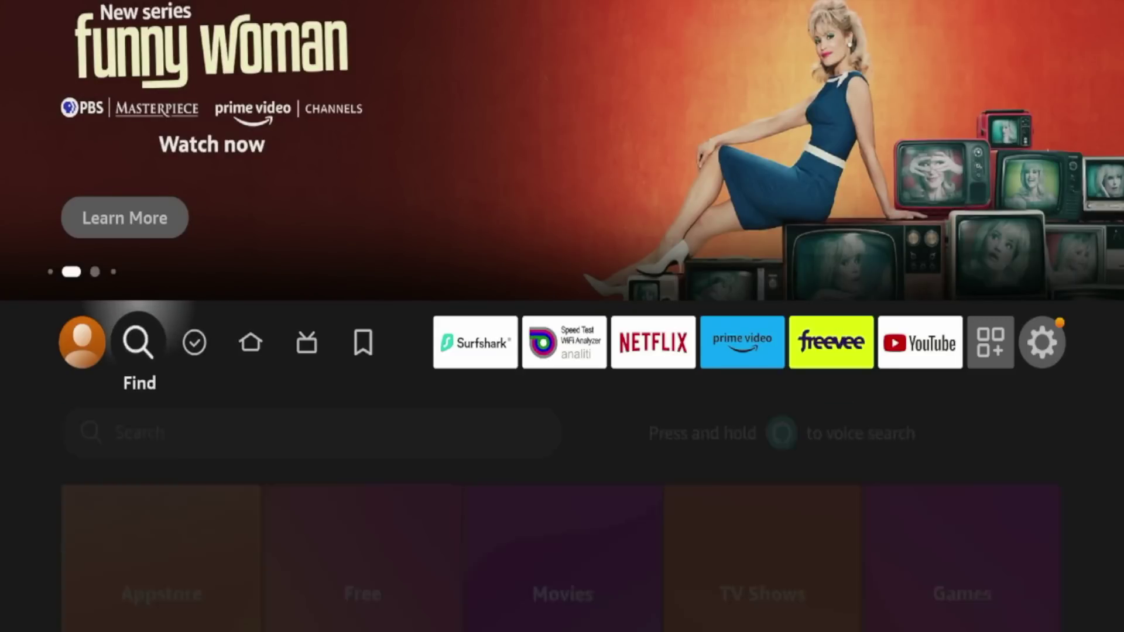
key("Down")
key("Return")
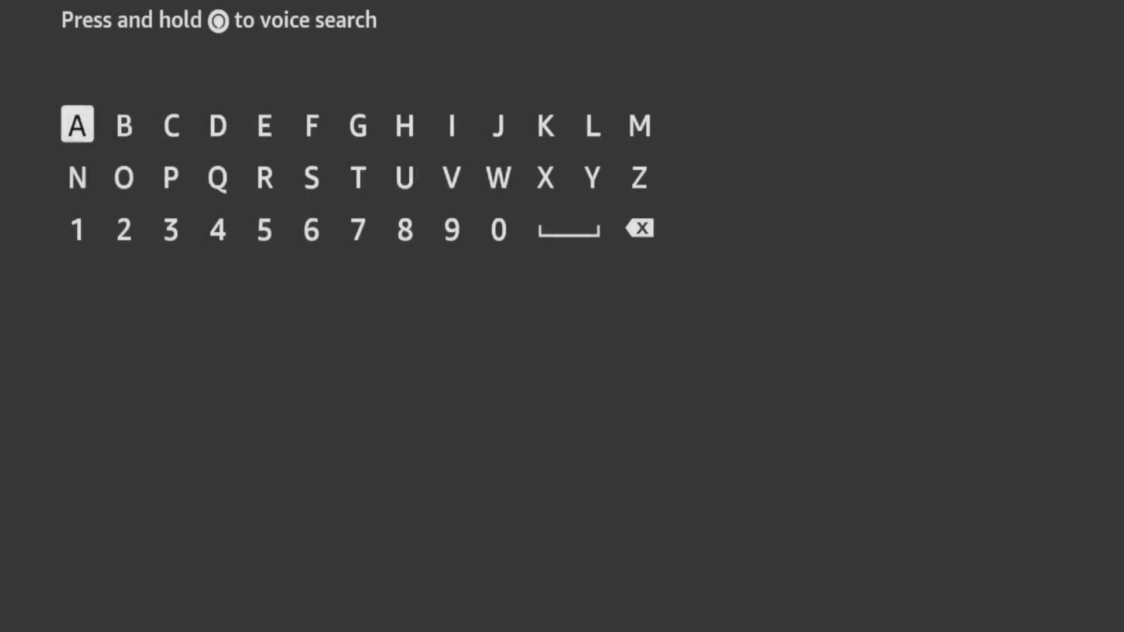
Step: Enter "Dow" as the search text on the Fire TV search screen
key("Right")
key("Right")
key("Right")
key("Return")
key("Down")
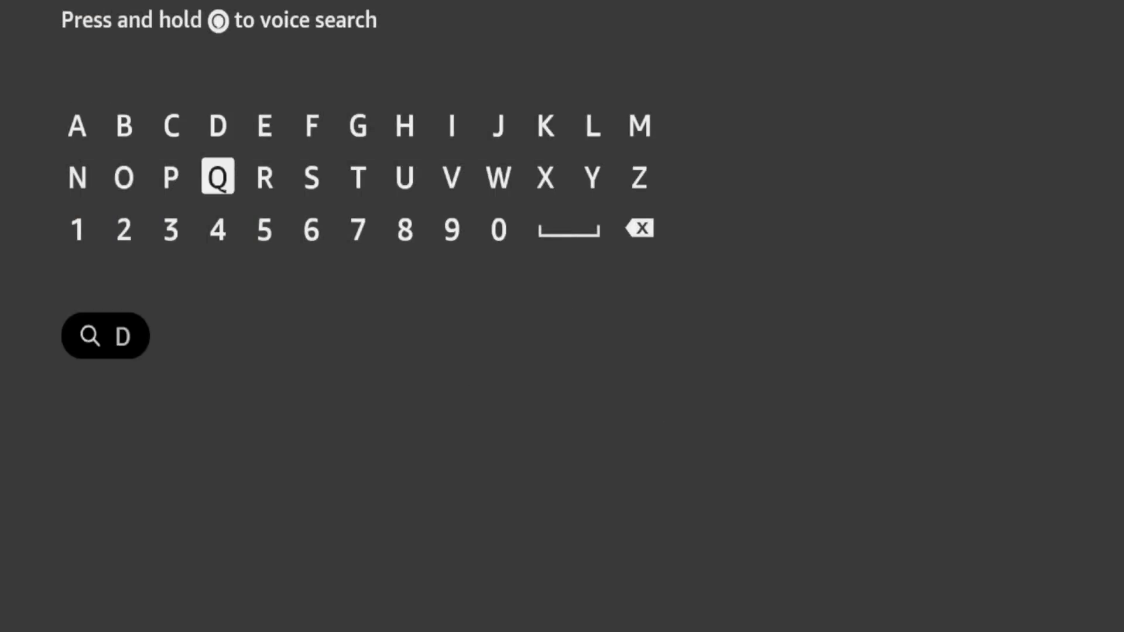
key("Left")
key("Left")
key("Return")
key("Right")
key("Right")
key("Right")
key("Right")
key("Right")
key("Right")
key("Right")
key("Right")
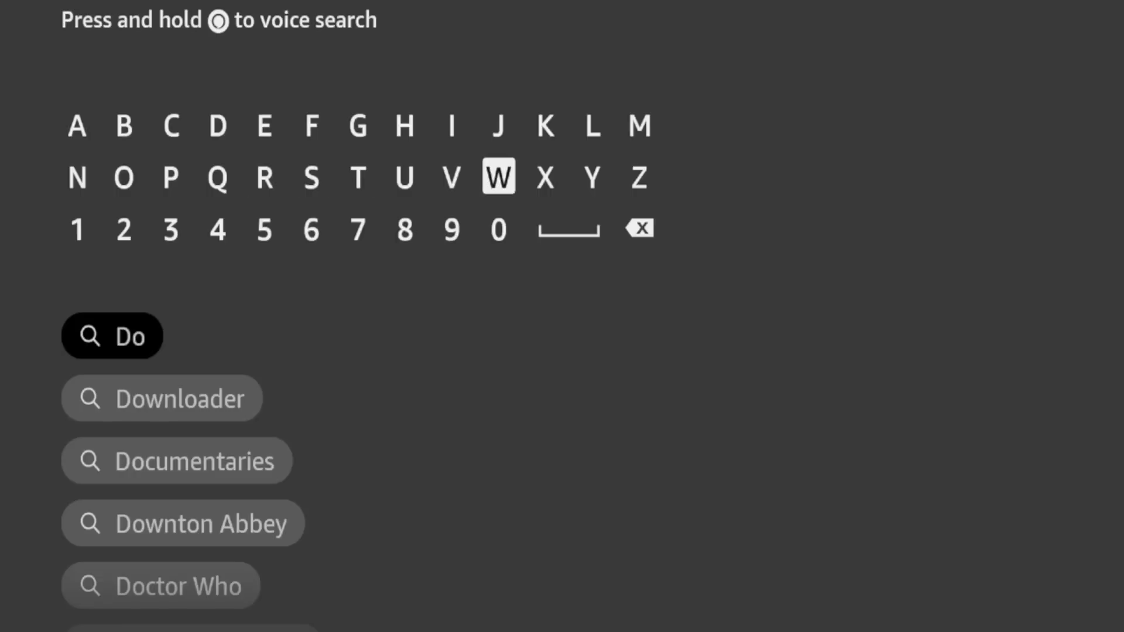
key("Return")
Step: Choose the Downloader search suggestion and install the Downloader app by AFTVnews.com
key("Left")
key("Left")
key("Left")
key("Left")
key("Left")
key("Down")
key("Down")
key("Down")
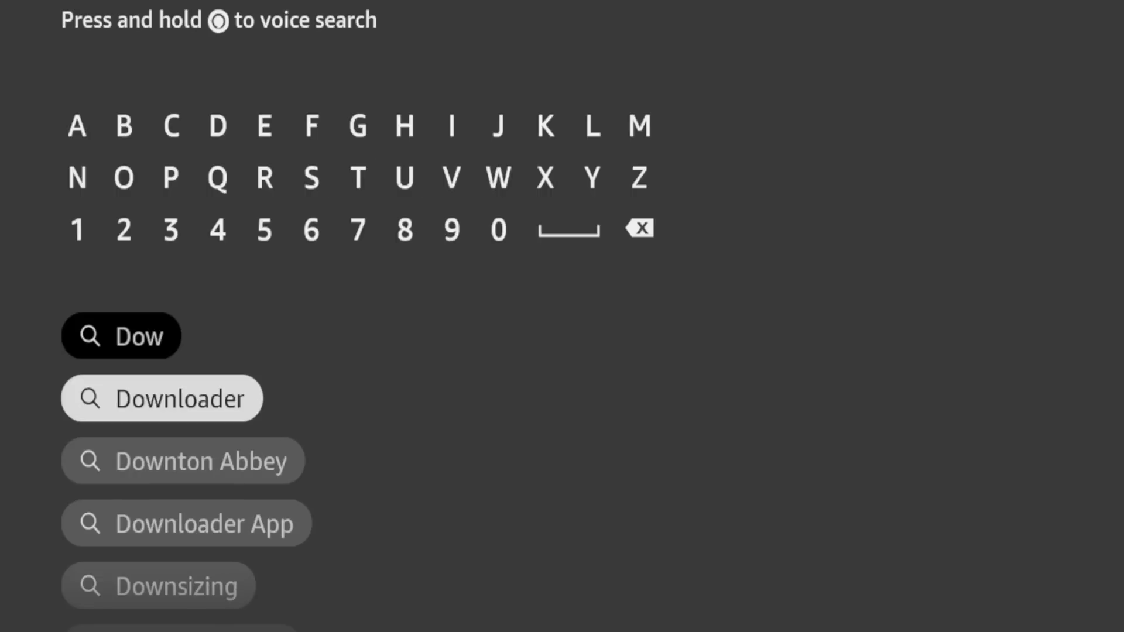
key("Return")
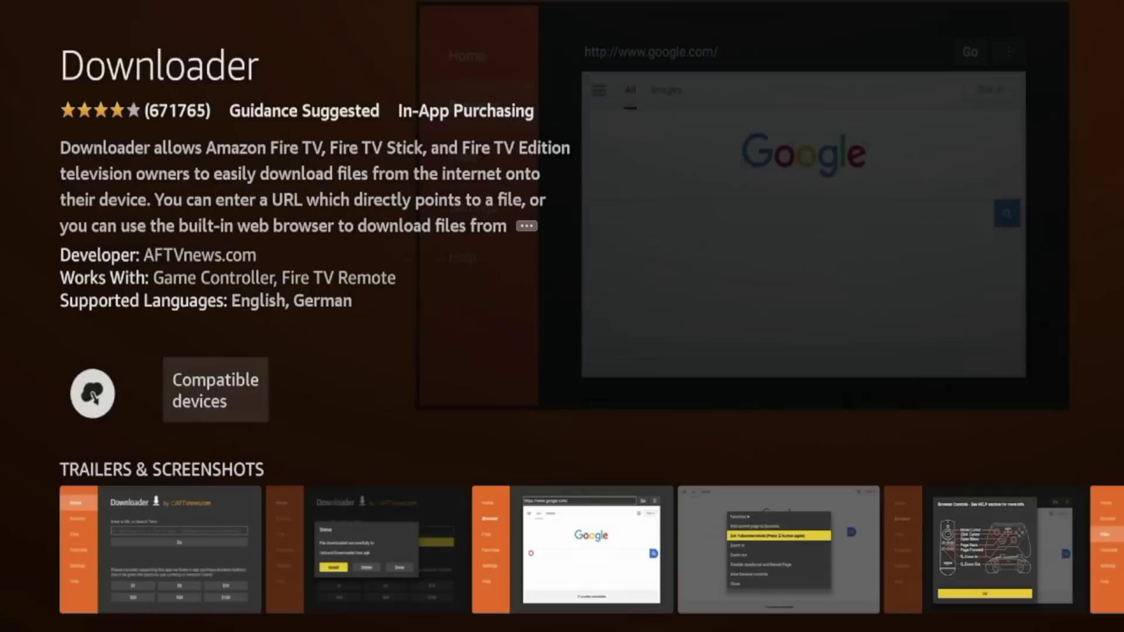
key("Return")
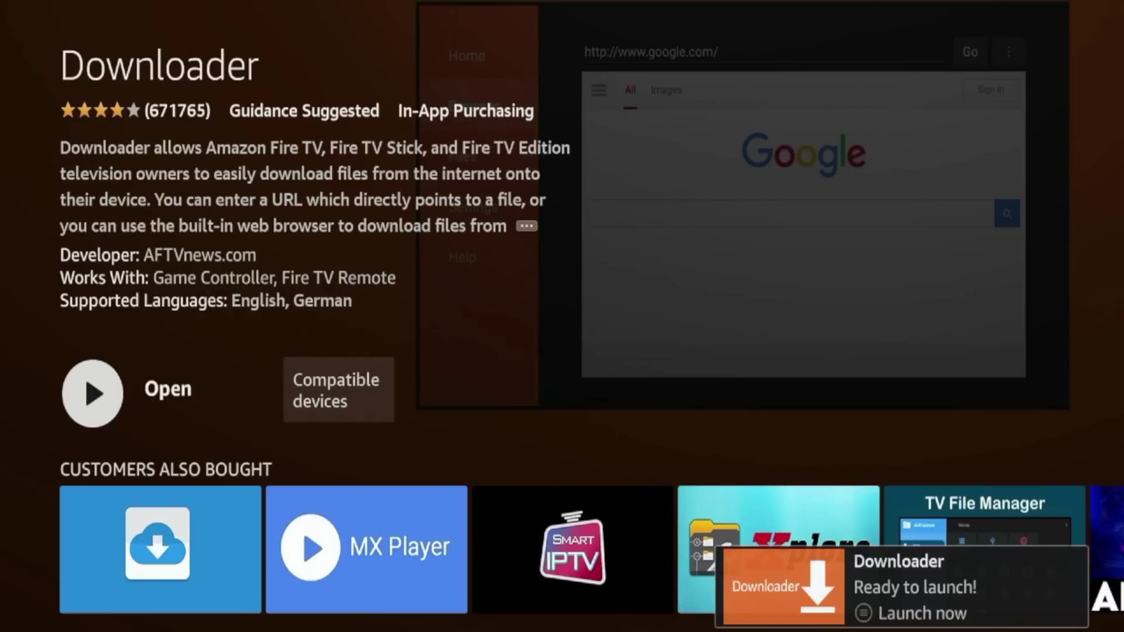
Step: Return to the Fire TV home screen and bring up the device settings
key("Home")
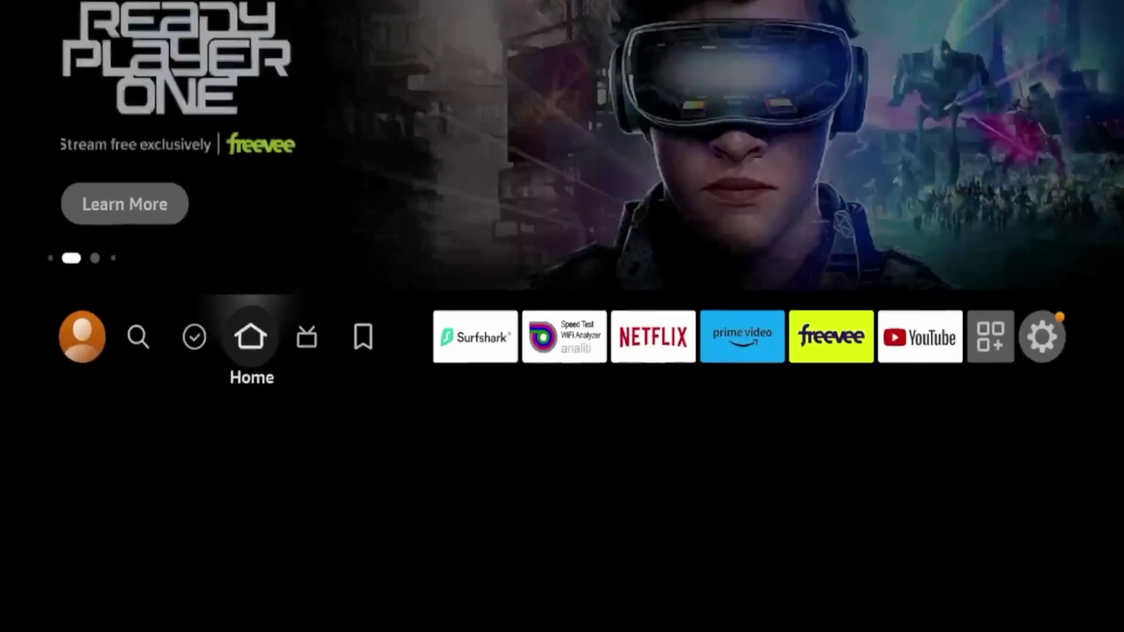
key("Right")
key("Right")
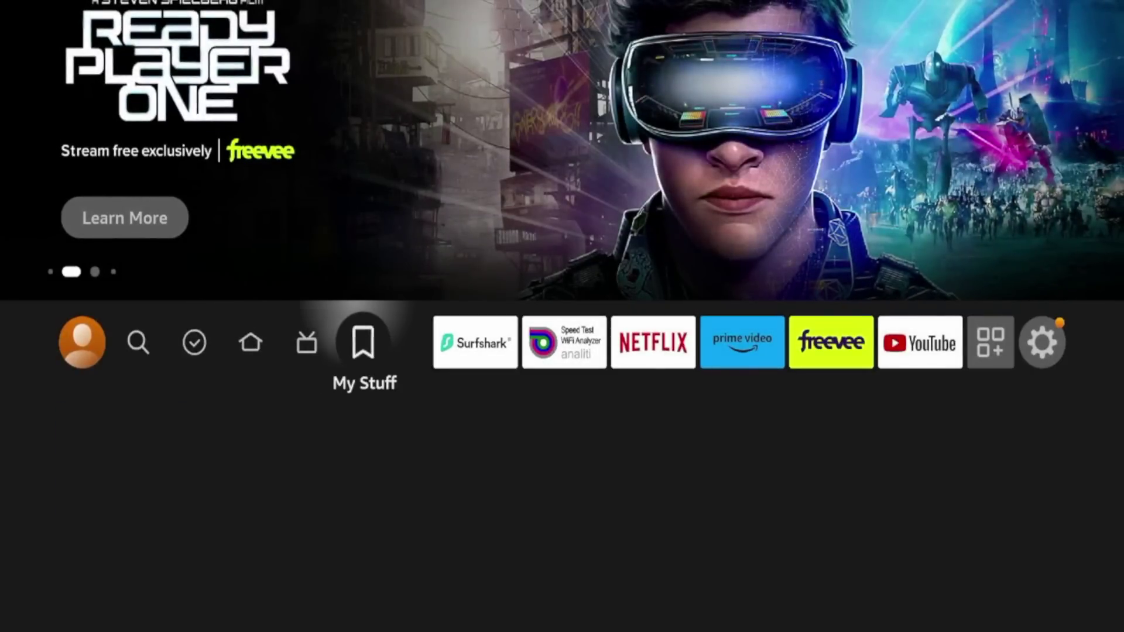
key("Left")
key("Right")
key("Right")
key("Right")
key("Right")
key("Right")
key("Right")
key("Right")
key("Right")
key("Right")
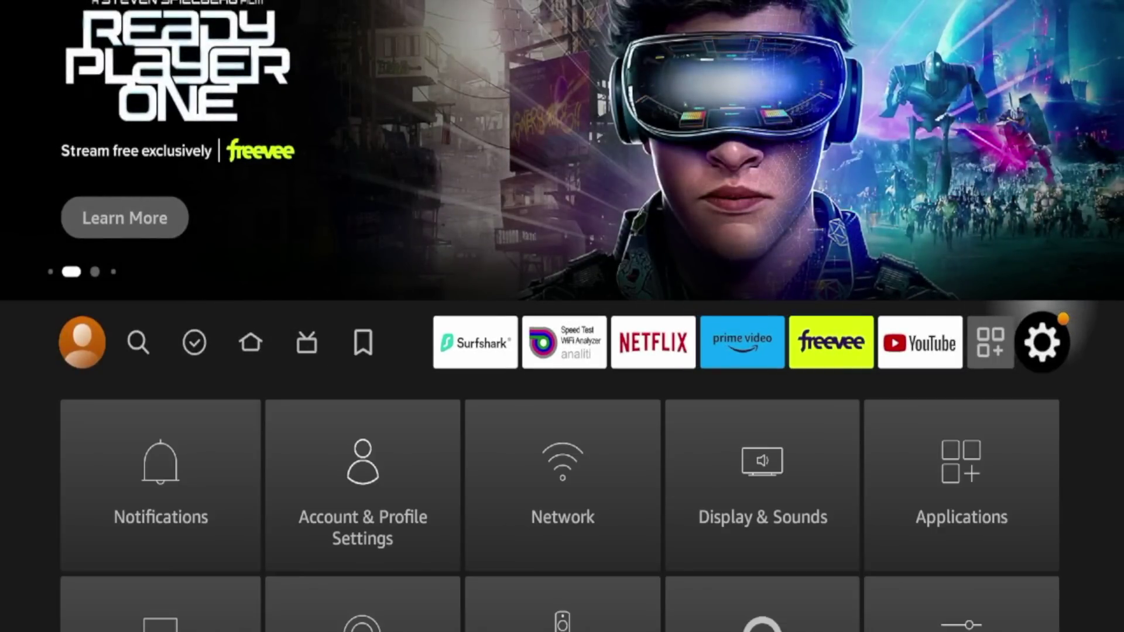
Step: Show the device information under About in the My Fire TV settings
key("Down")
key("Down")
key("Down")
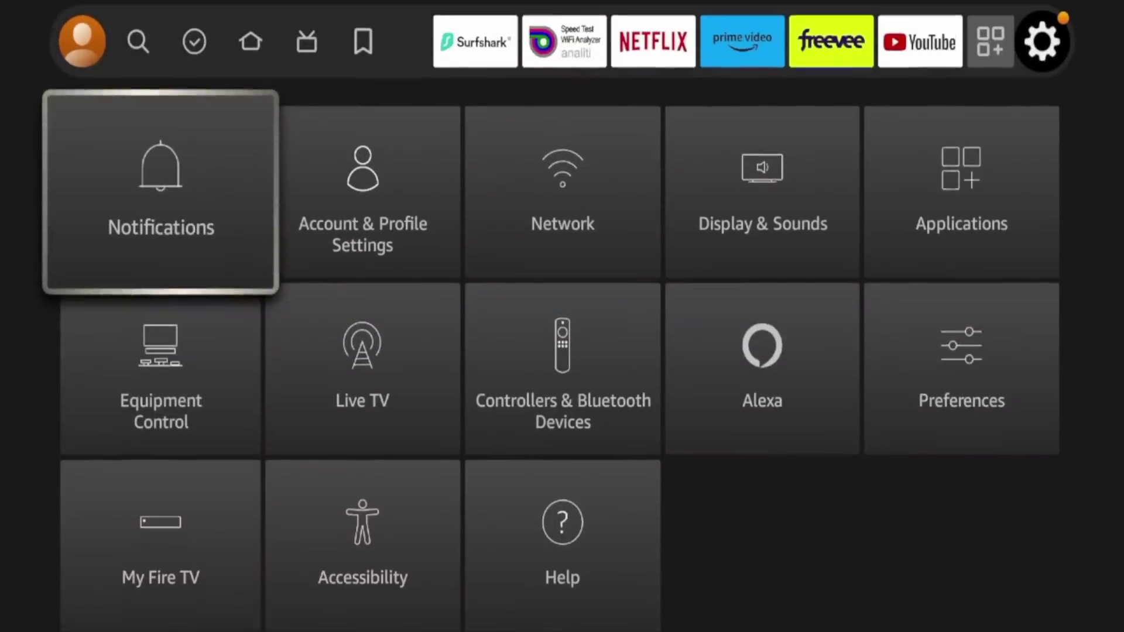
key("Return")
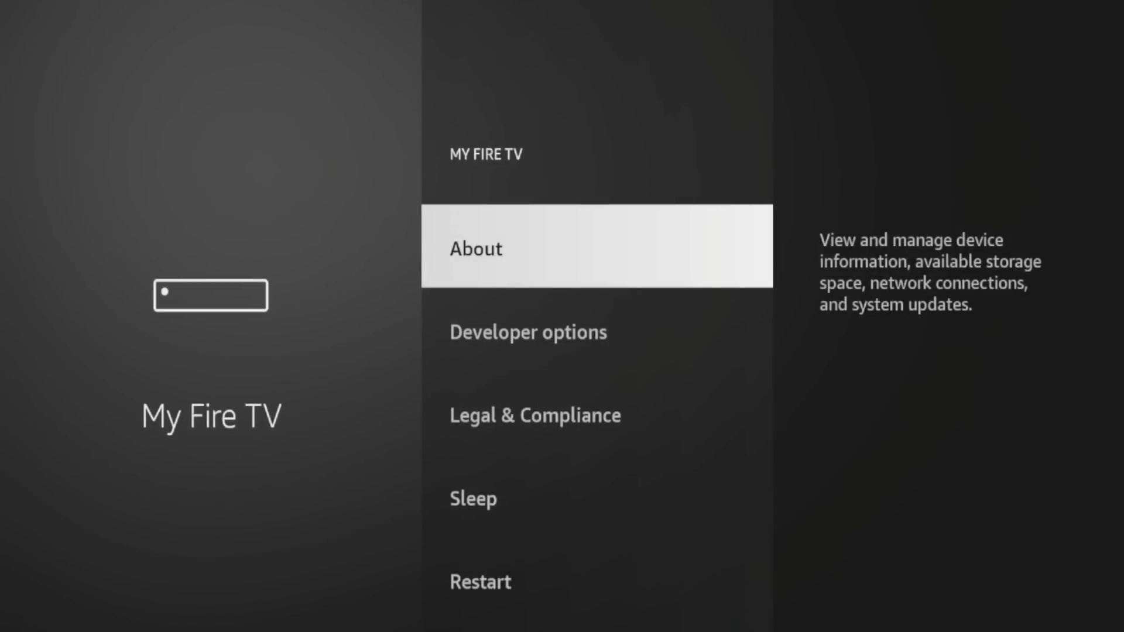
key("Return")
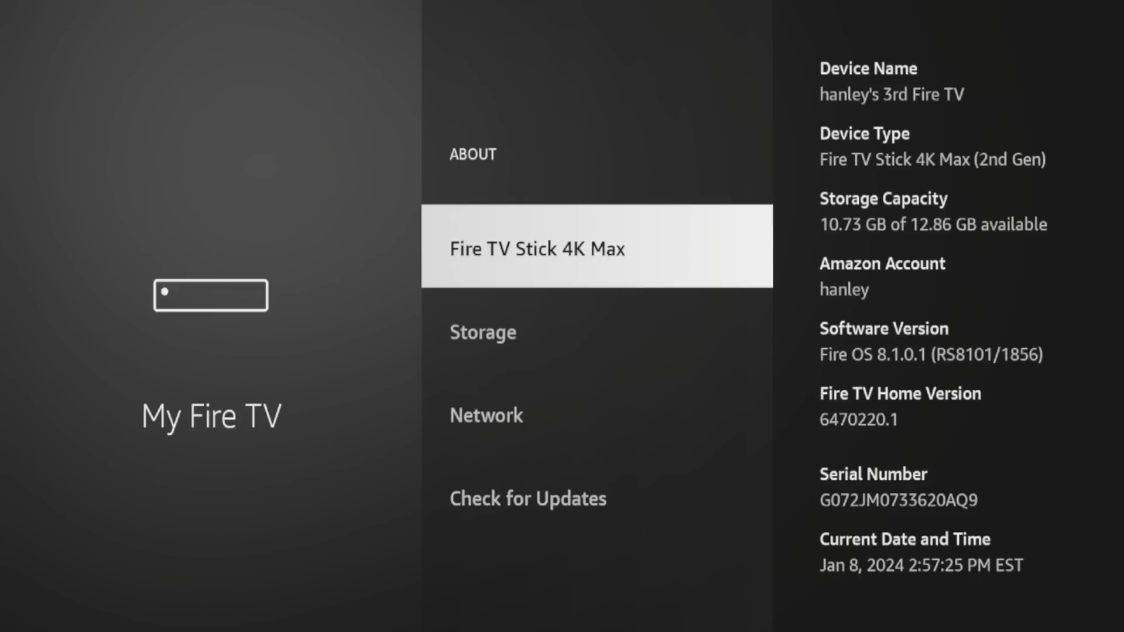
Step: Select the Fire TV Stick 4K Max entry repeatedly to enable developer mode, and return to the My Fire TV settings
key("Return")
key("Return")
key("Return")
key("Return")
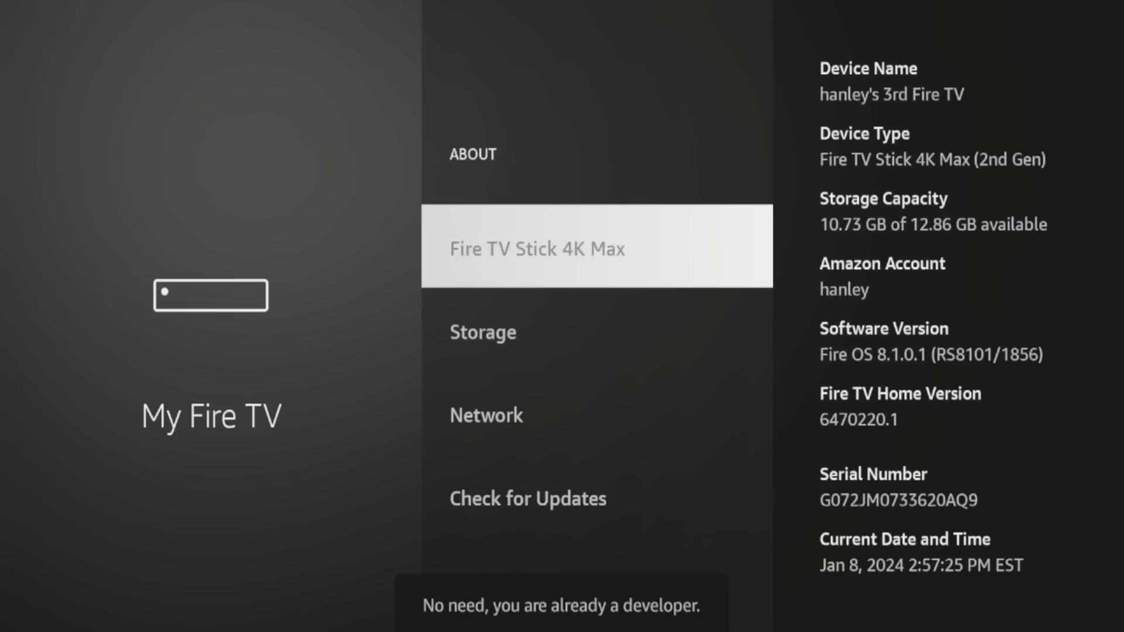
key("Return")
key("Return")
key("Return")
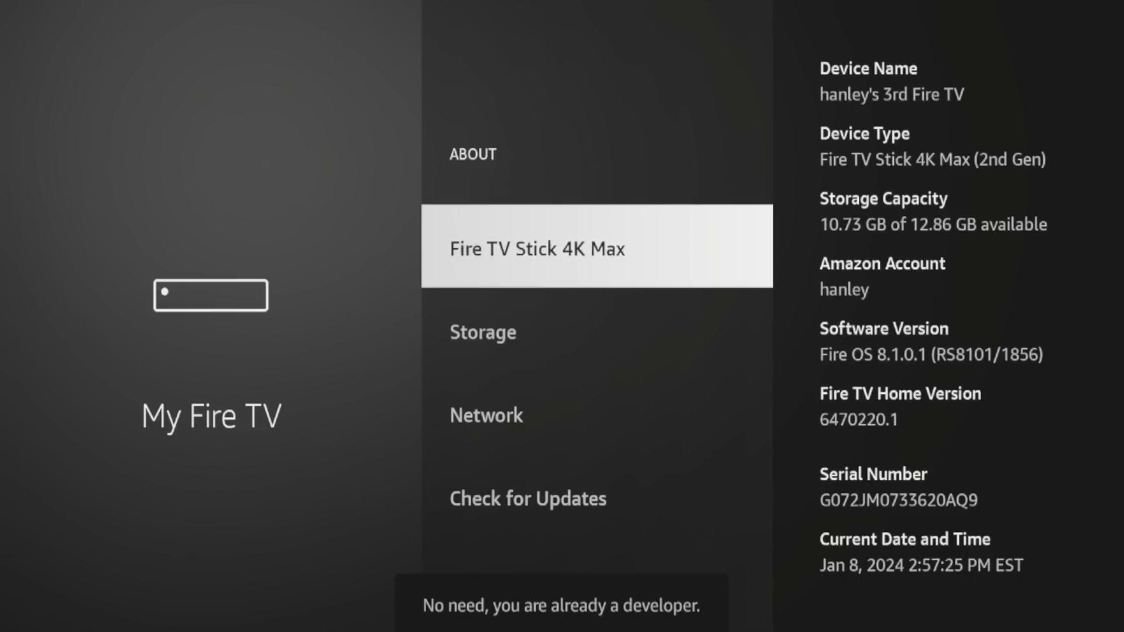
key("Return")
key("Return")
key("Return")
key("Return")
key("Return")
key("Return")
key("Return")
key("Return")
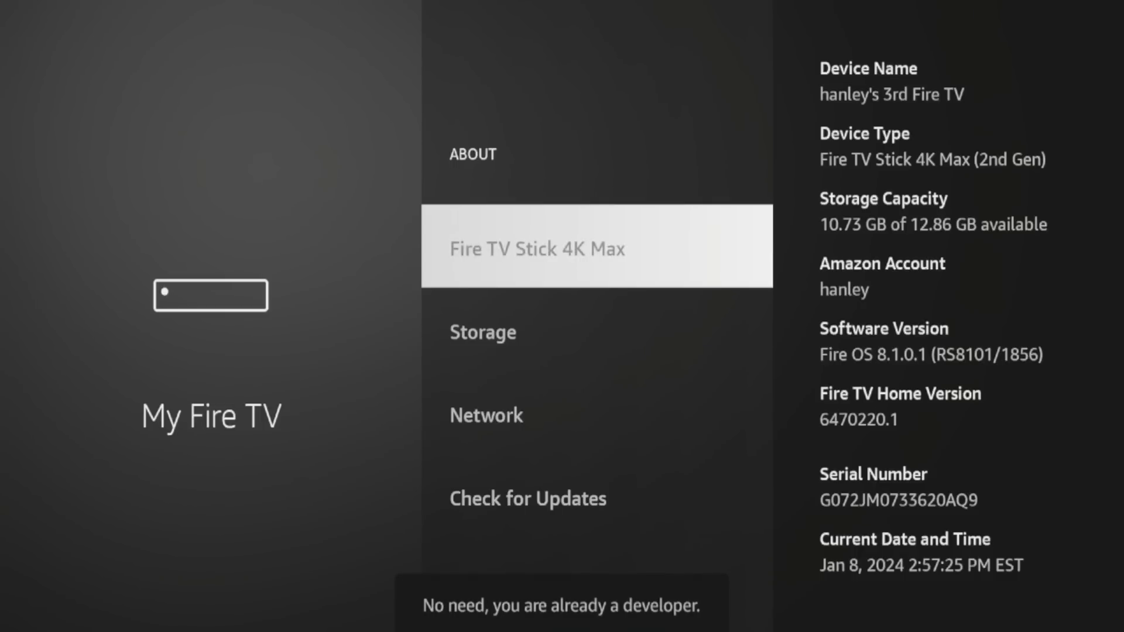
key("Return")
key("Return")
key("Escape")
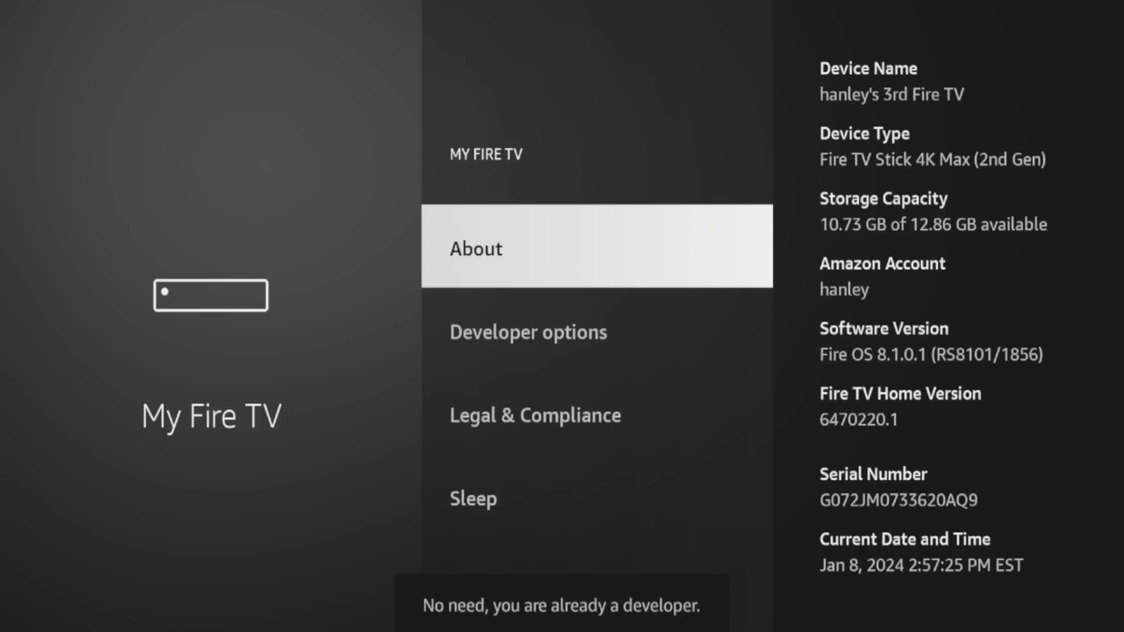
Step: In Developer options, turn on permission for Downloader to install unknown apps
key("Down")
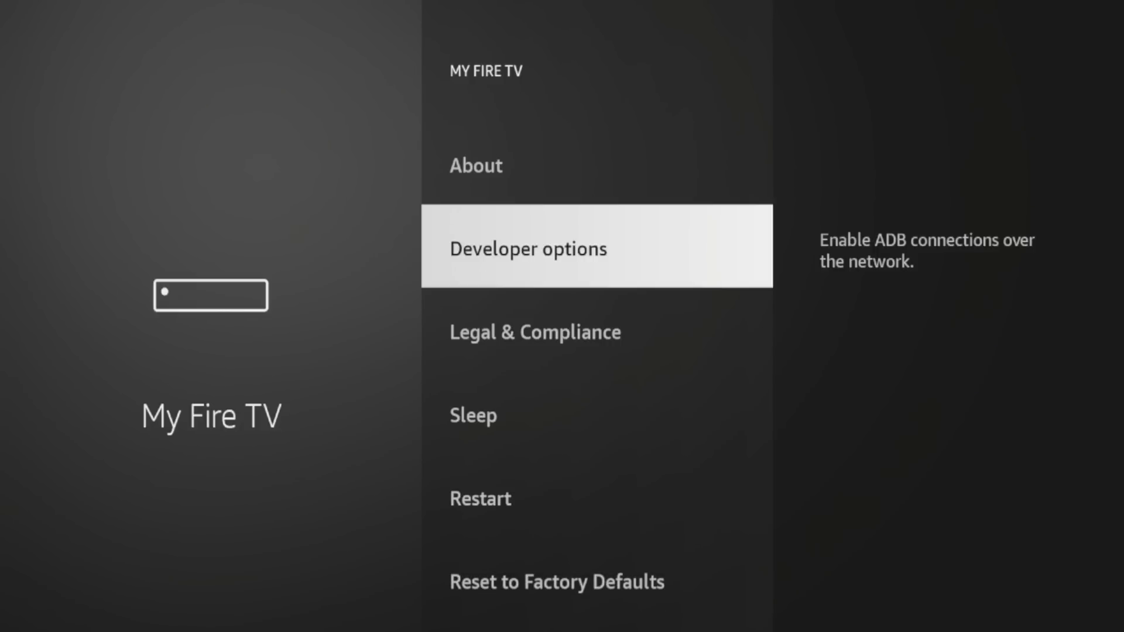
key("Return")
key("Down")
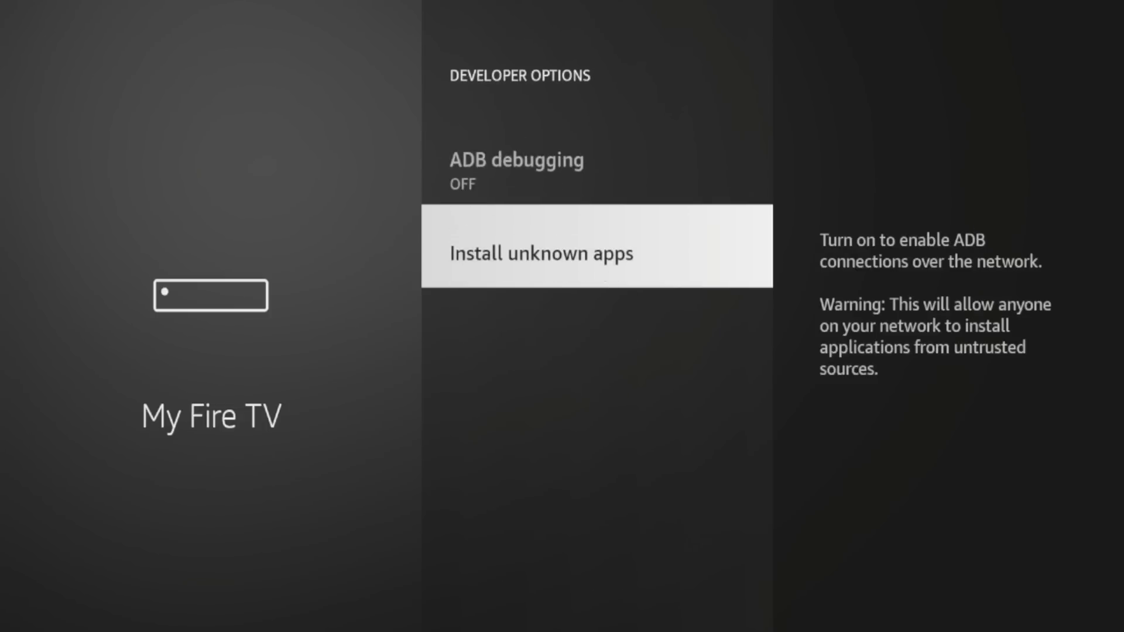
key("Return")
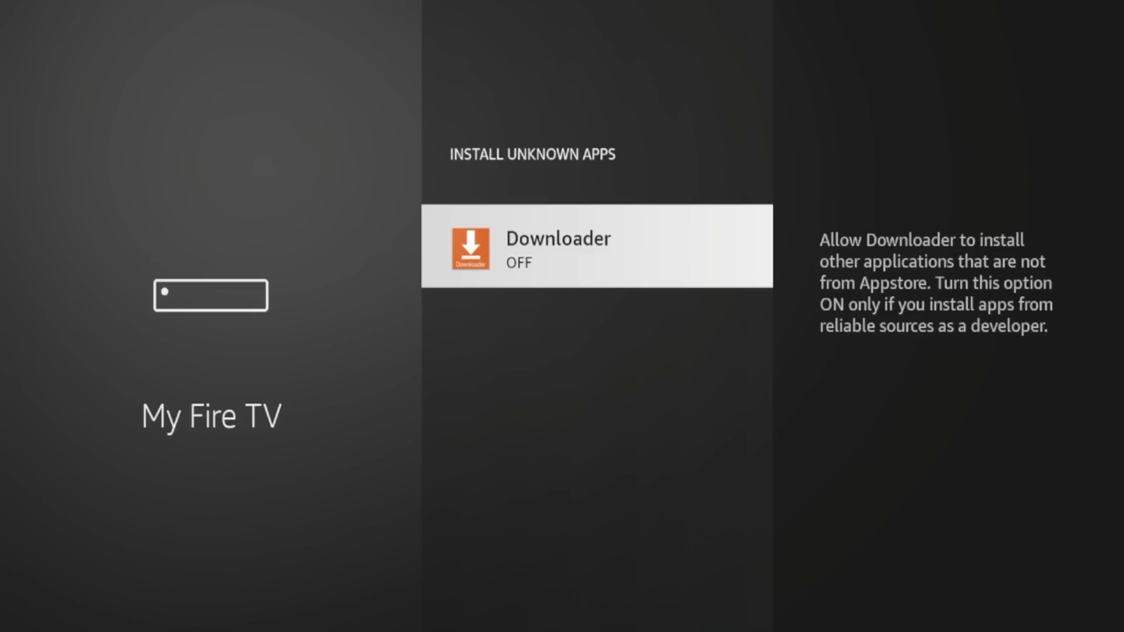
key("Return")
Step: Launch Downloader from the recently used apps on the home screen and allow it to access photos, media and files
key("Home")
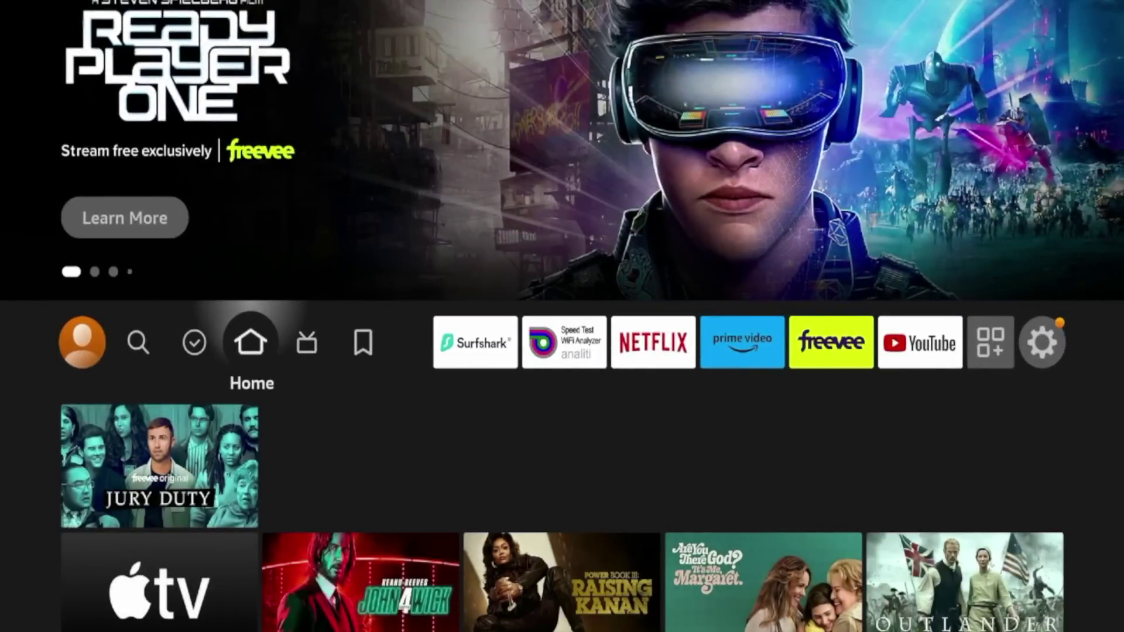
key("Down")
key("Down")
key("Down")
key("Down")
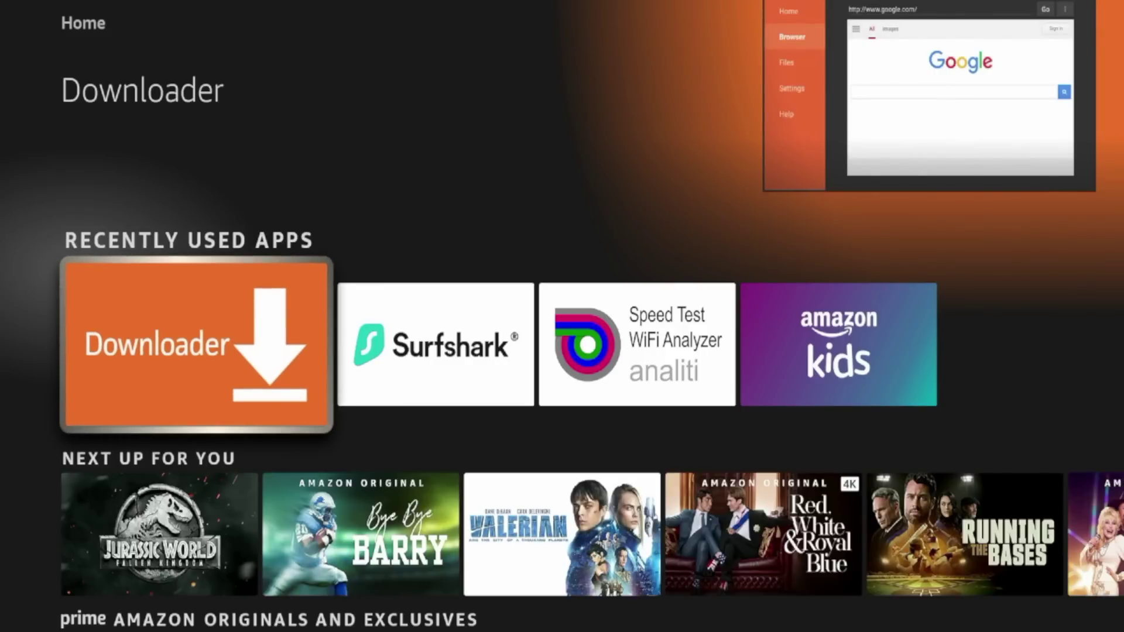
key("Return")
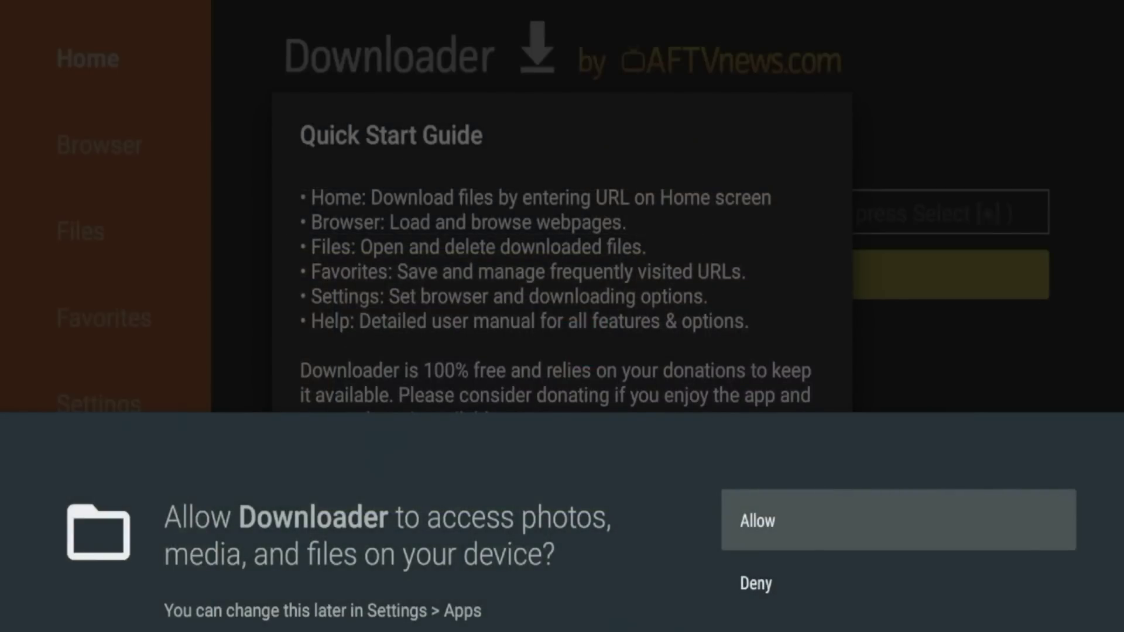
key("Return")
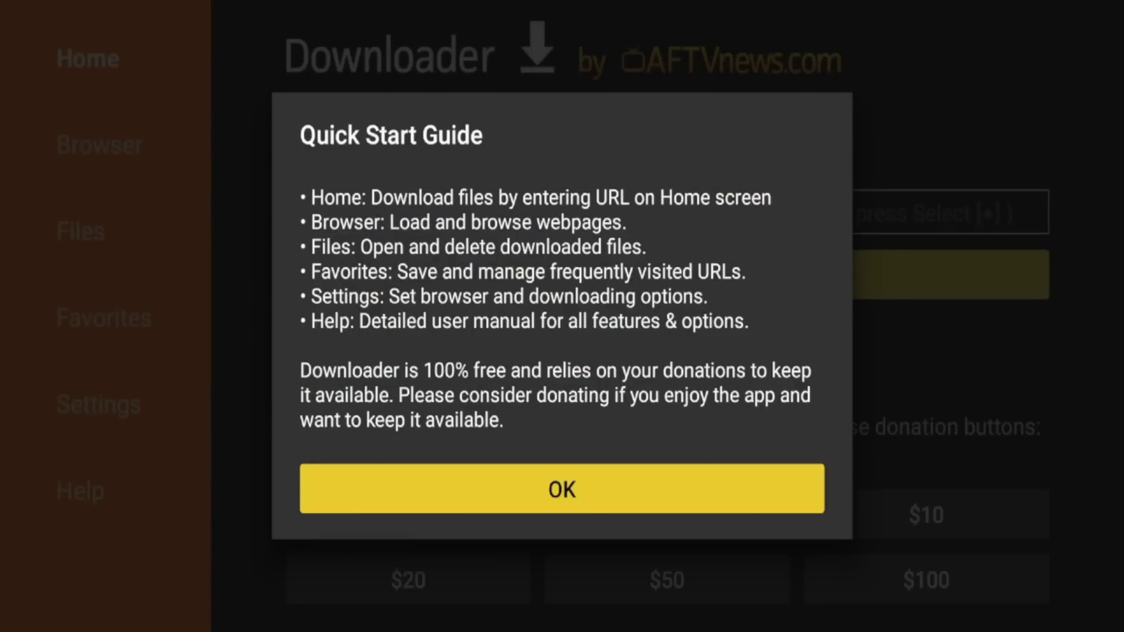
Step: Dismiss the Quick Start Guide and enter the code 298344 in the URL or search term field
key("Return")
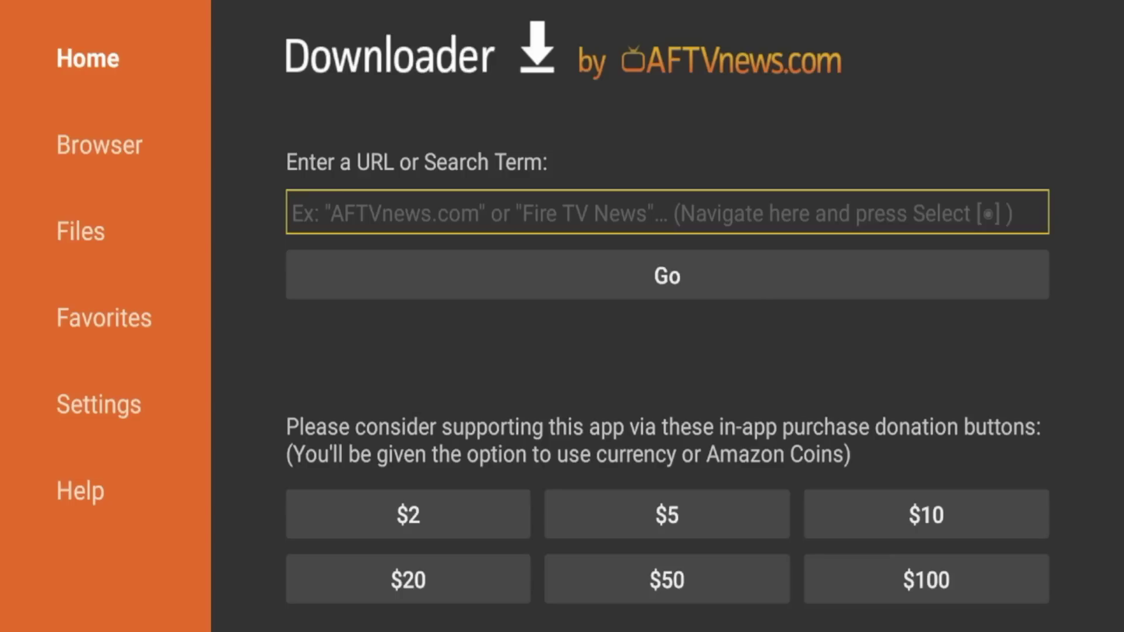
key("Return")
key("Right")
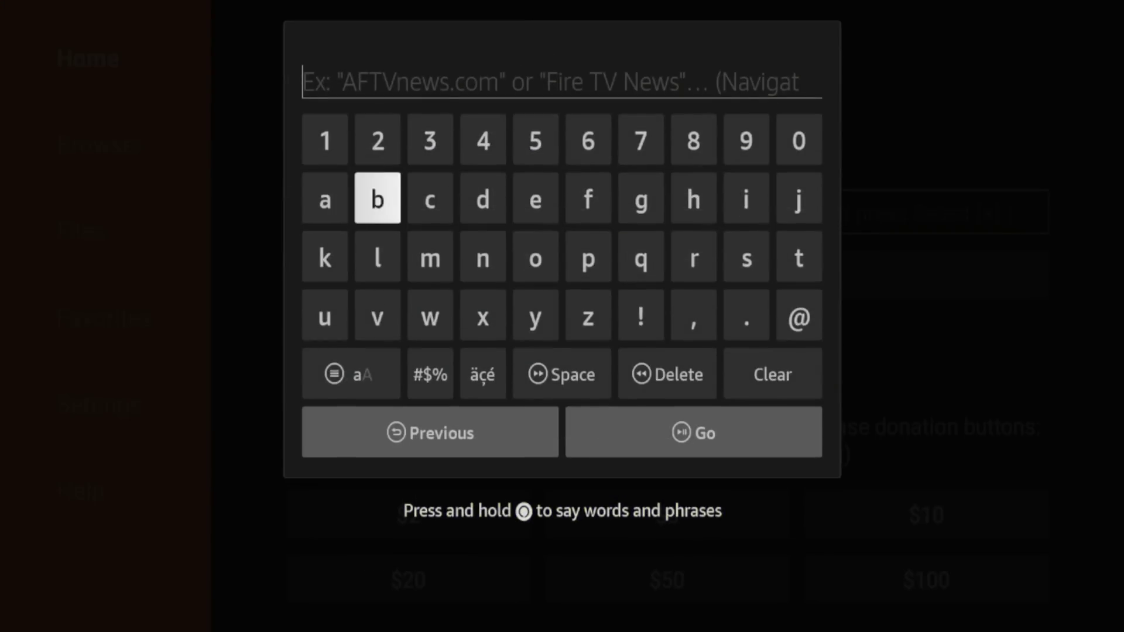
key("Up")
key("Return")
key("Left")
key("Left")
key("Left")
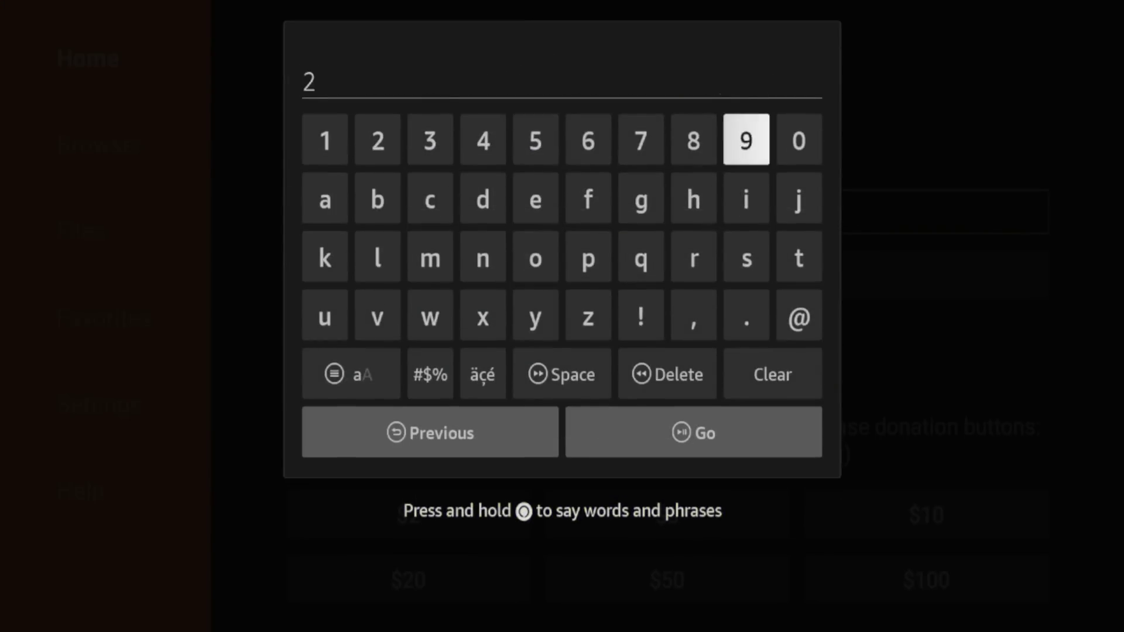
key("Return")
key("Left")
key("Return")
key("Right")
key("Right")
key("Right")
key("Right")
key("Right")
key("Return")
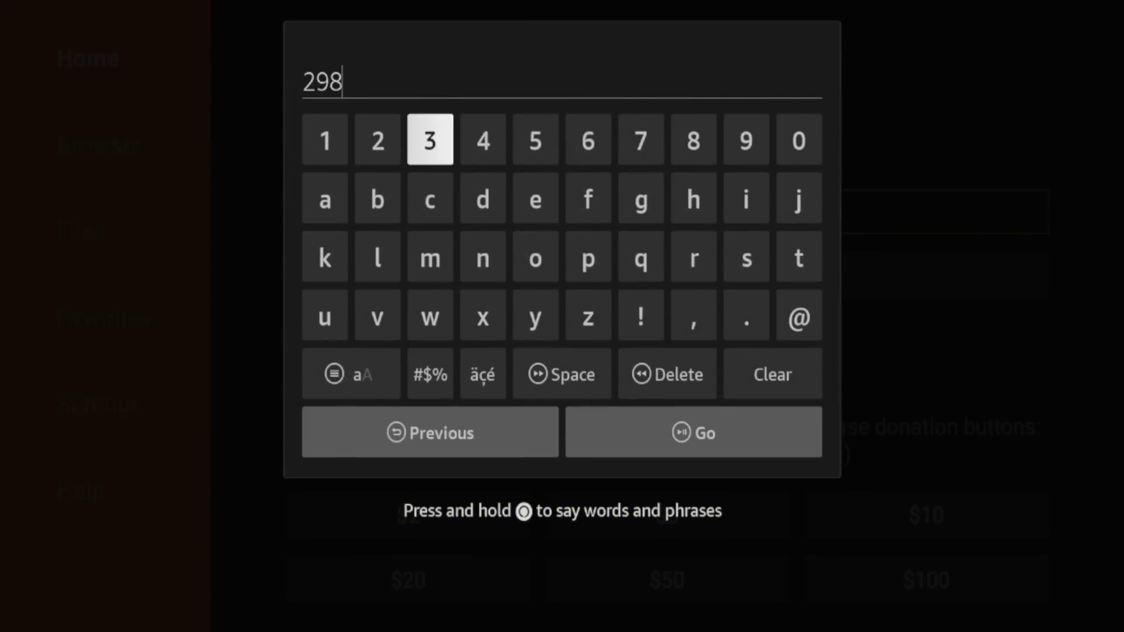
key("Right")
key("Return")
key("Return")
Step: Submit the entered code to load the IPTV WIRE Quick Links page in the browser
key("Down")
key("Down")
key("Down")
key("Down")
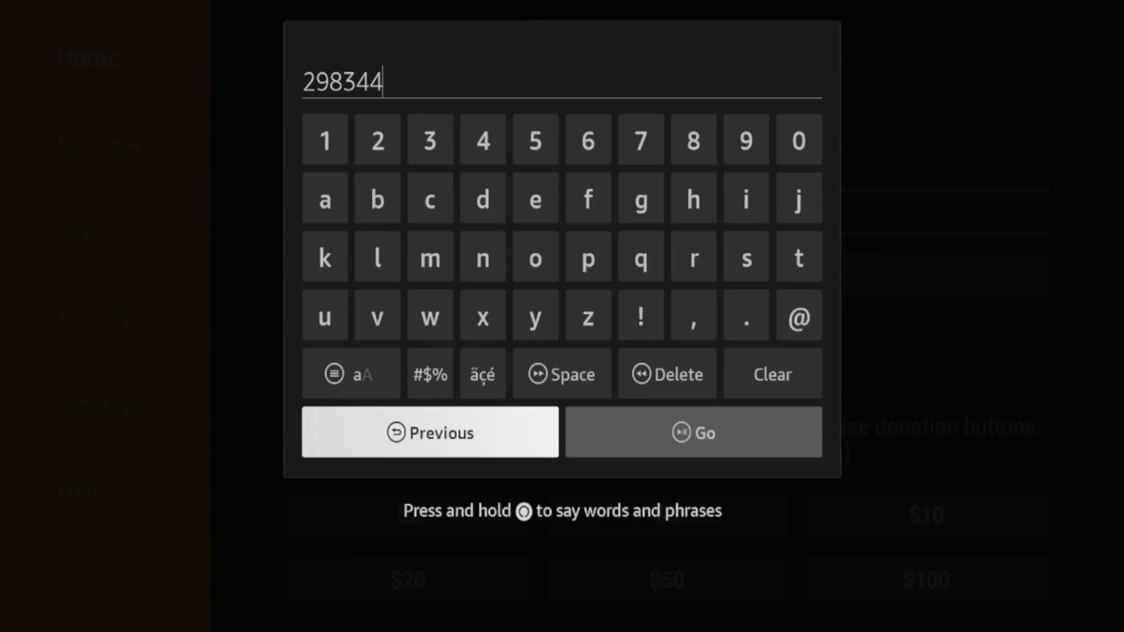
key("Right")
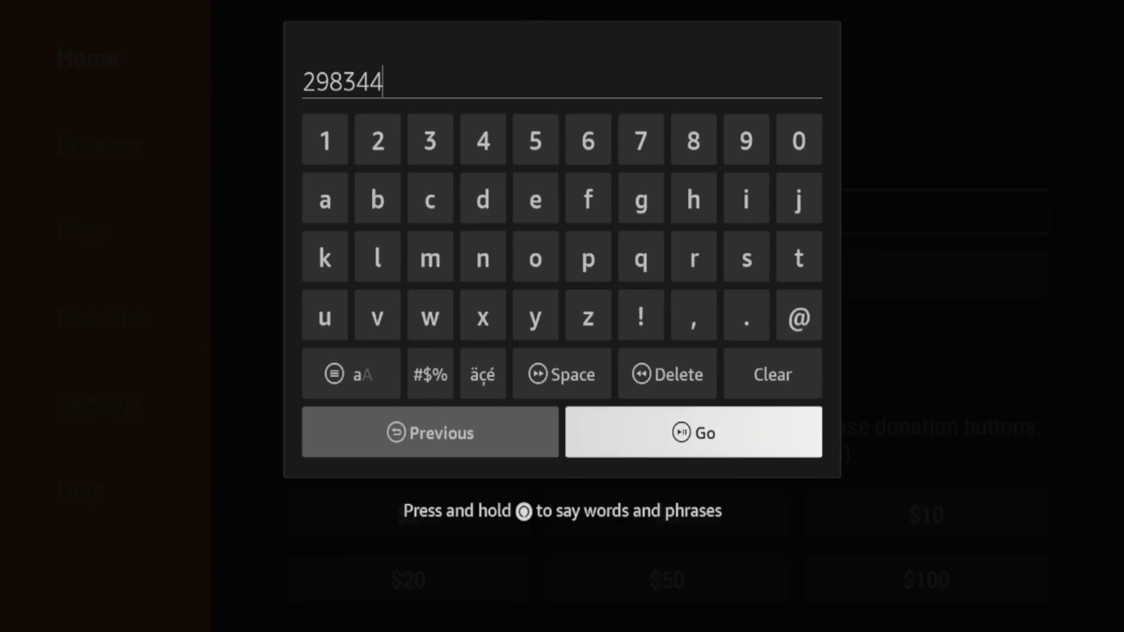
key("Return")
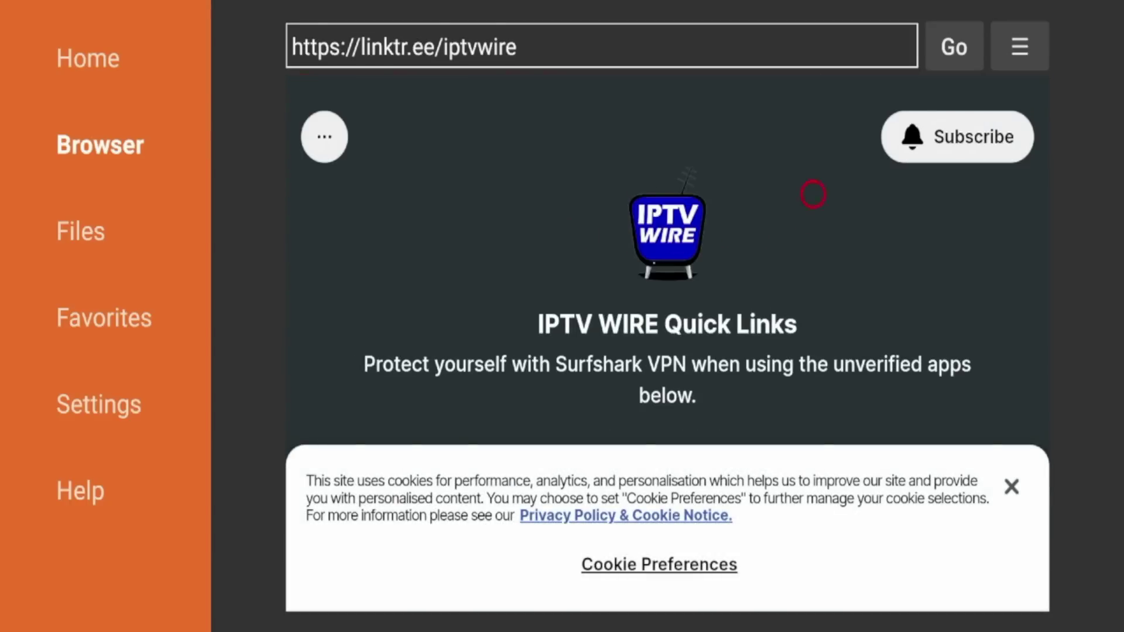
Step: Save the IPTV WIRE Quick Links page to the favorites with its suggested name and URL
key("Up")
key("Right")
key("Right")
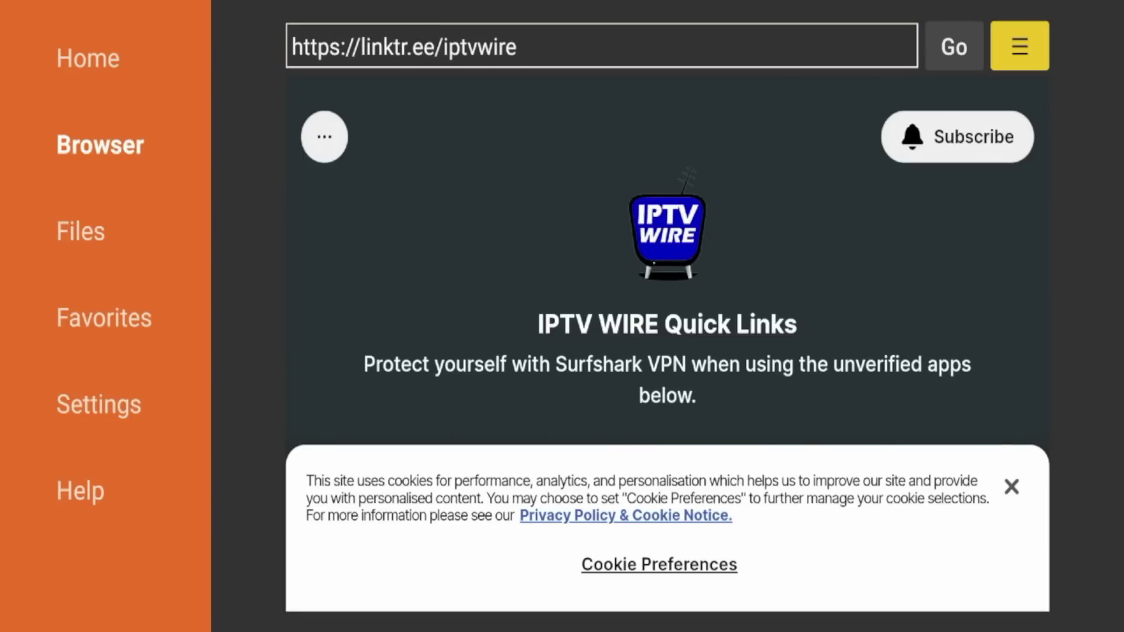
key("Return")
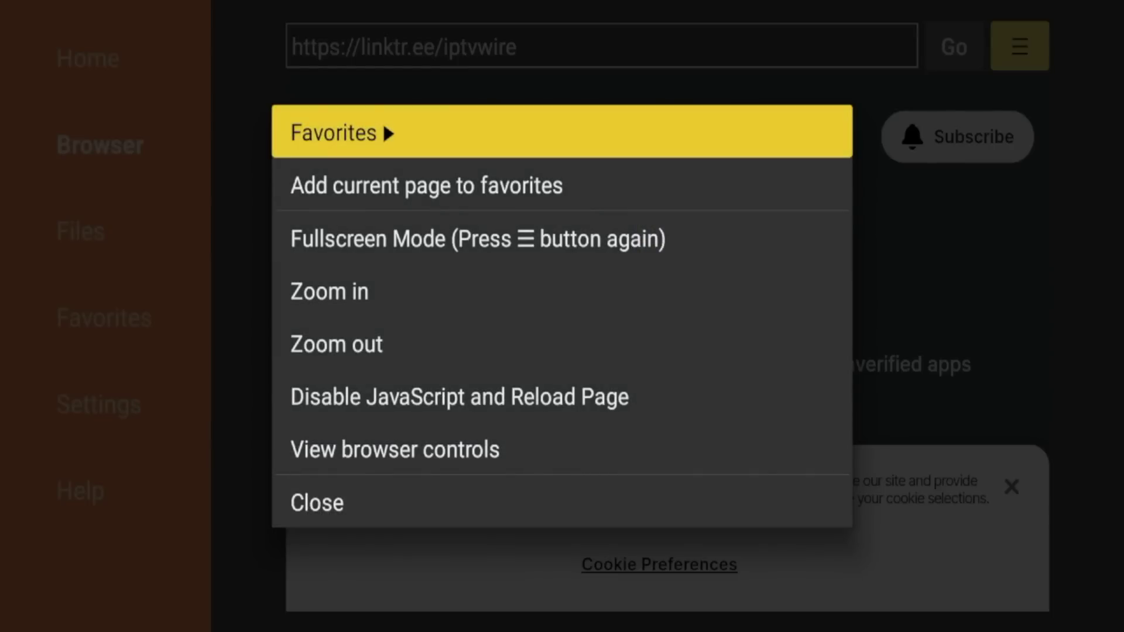
key("Down")
key("Return")
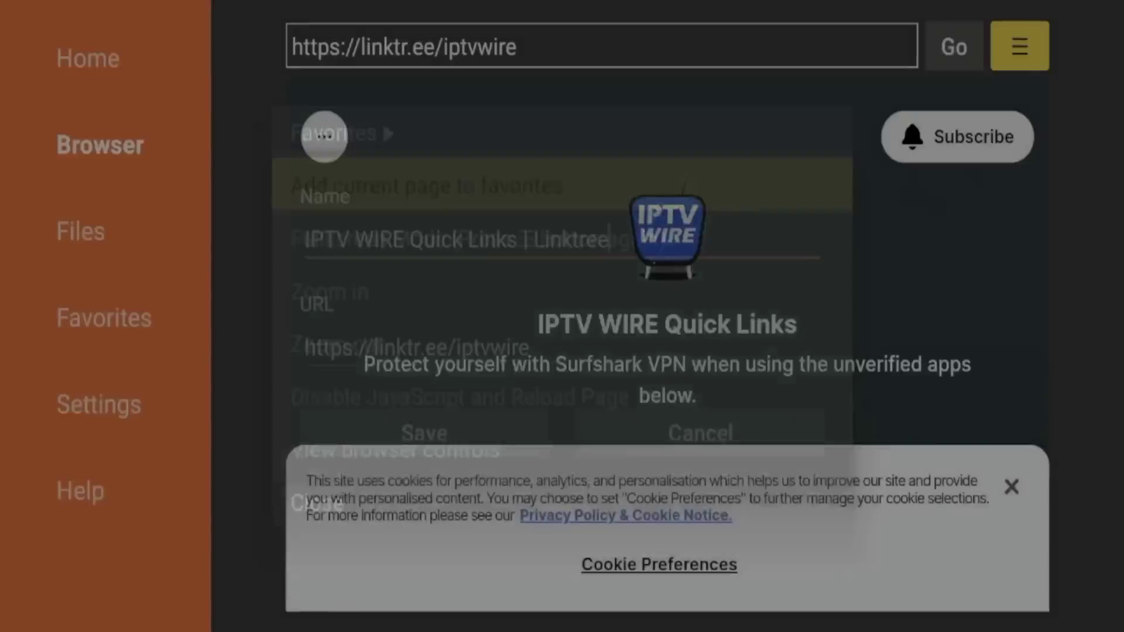
key("Down")
key("Down")
key("Return")
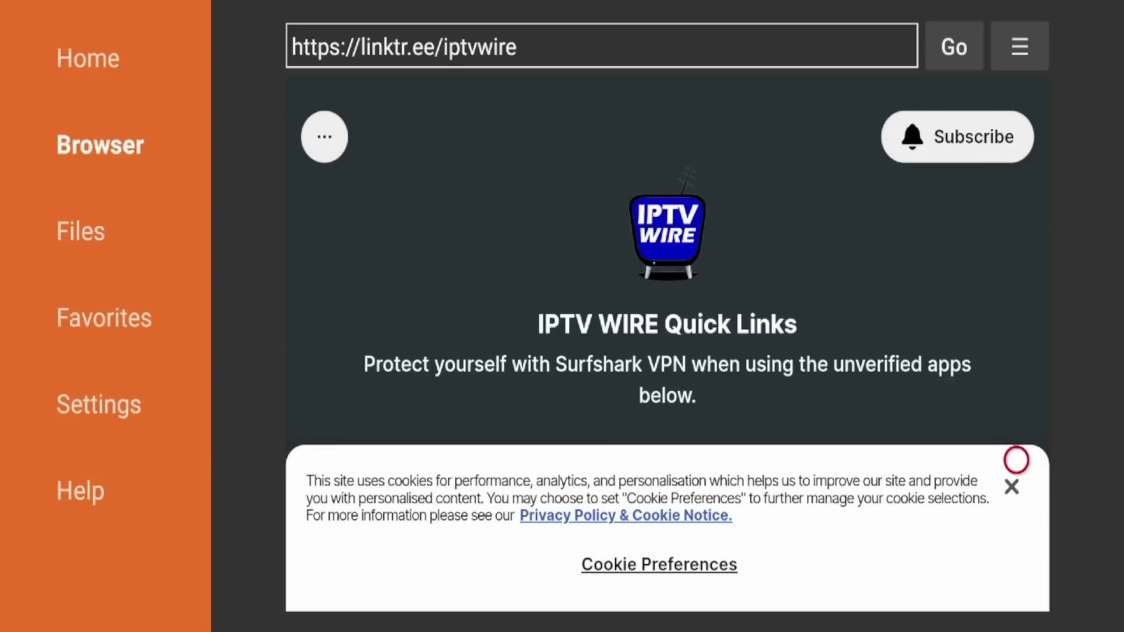
Step: Close the cookie notice and download Kodi 20.2 - Stable Release from the Kodi Media Center links
left_click(1014, 490)
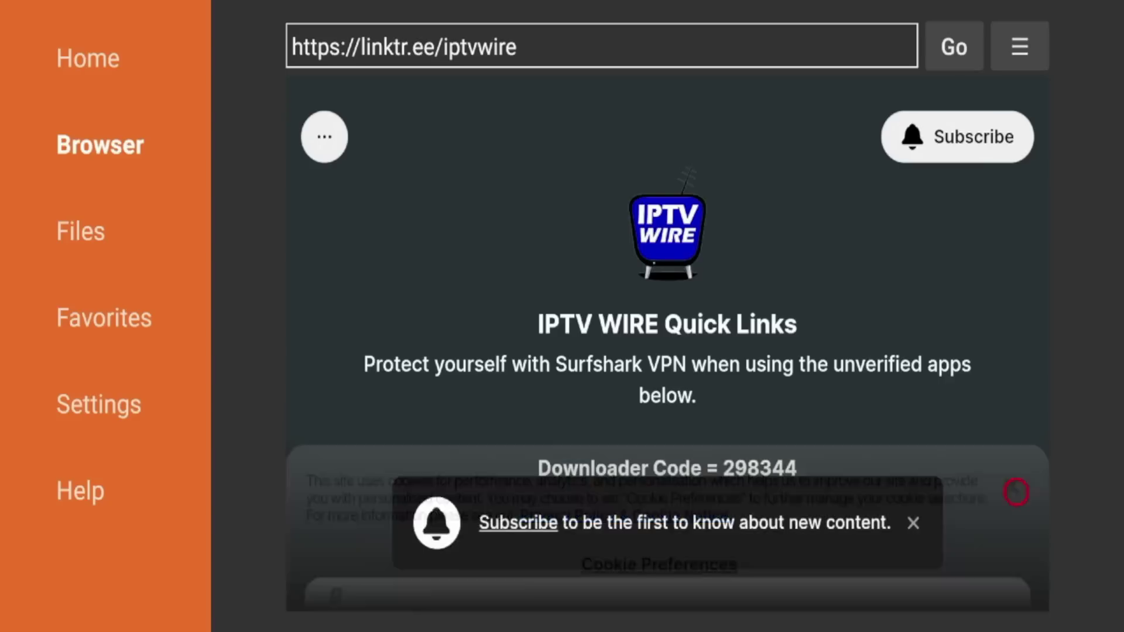
scroll(1017, 546, "down", 8)
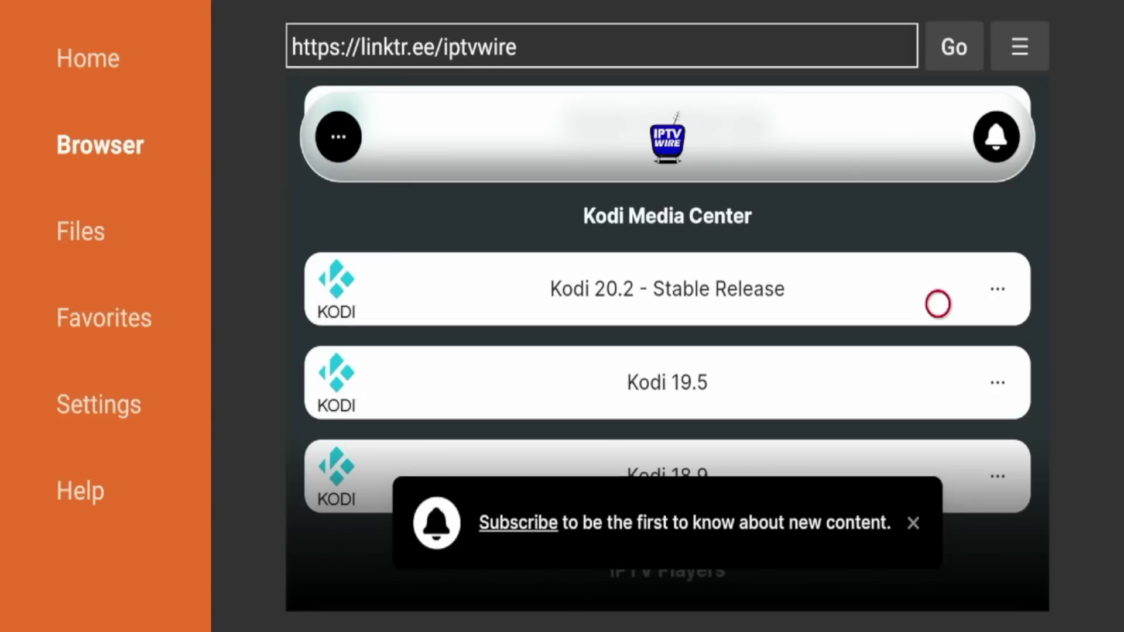
left_click(937, 304)
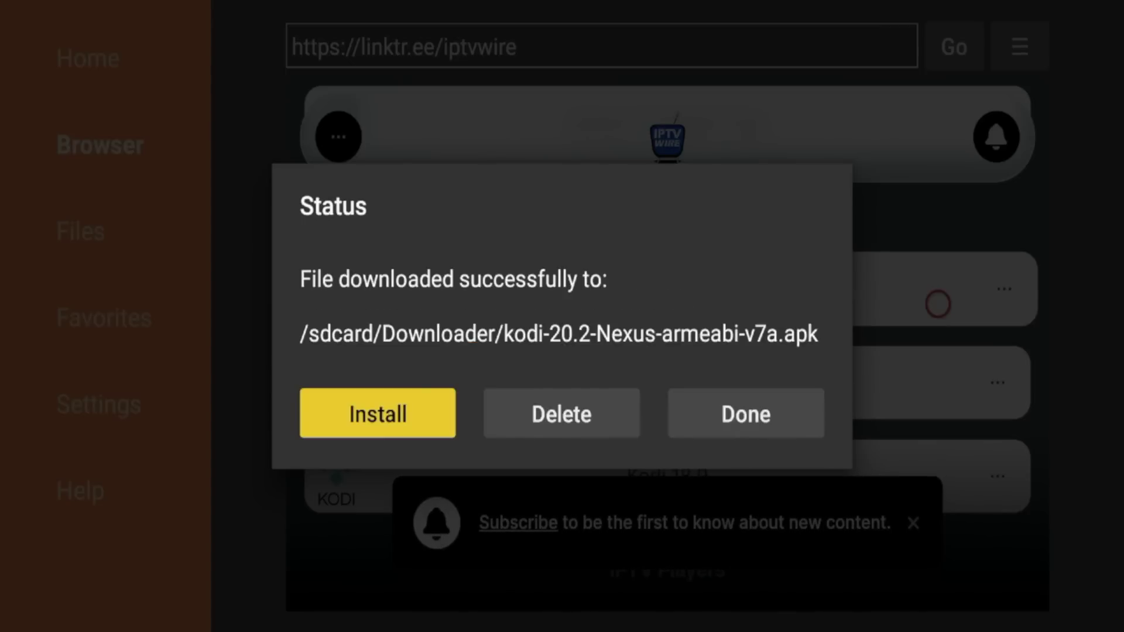
Step: Install Kodi from the downloaded file and finish the installer without opening the app
key("Return")
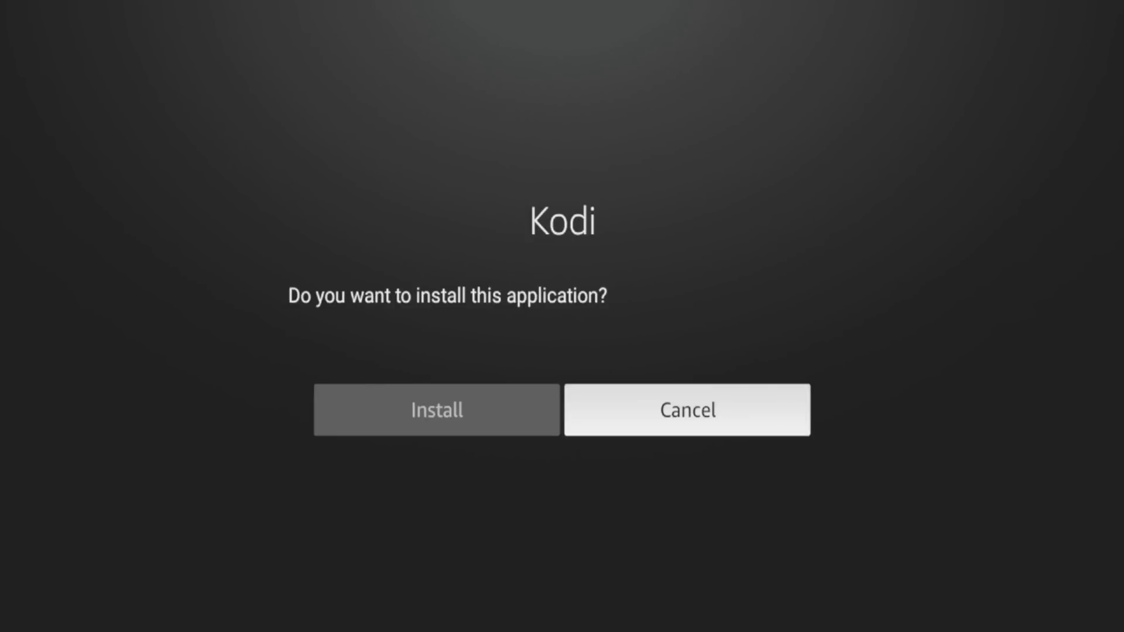
key("Left")
key("Return")
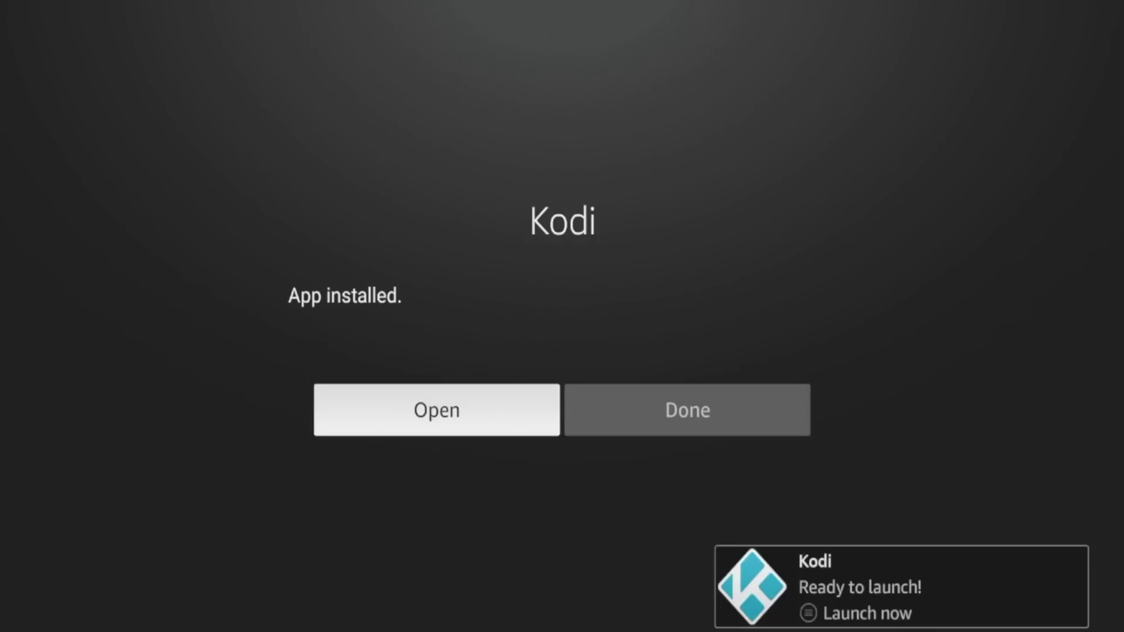
key("Right")
key("Return")
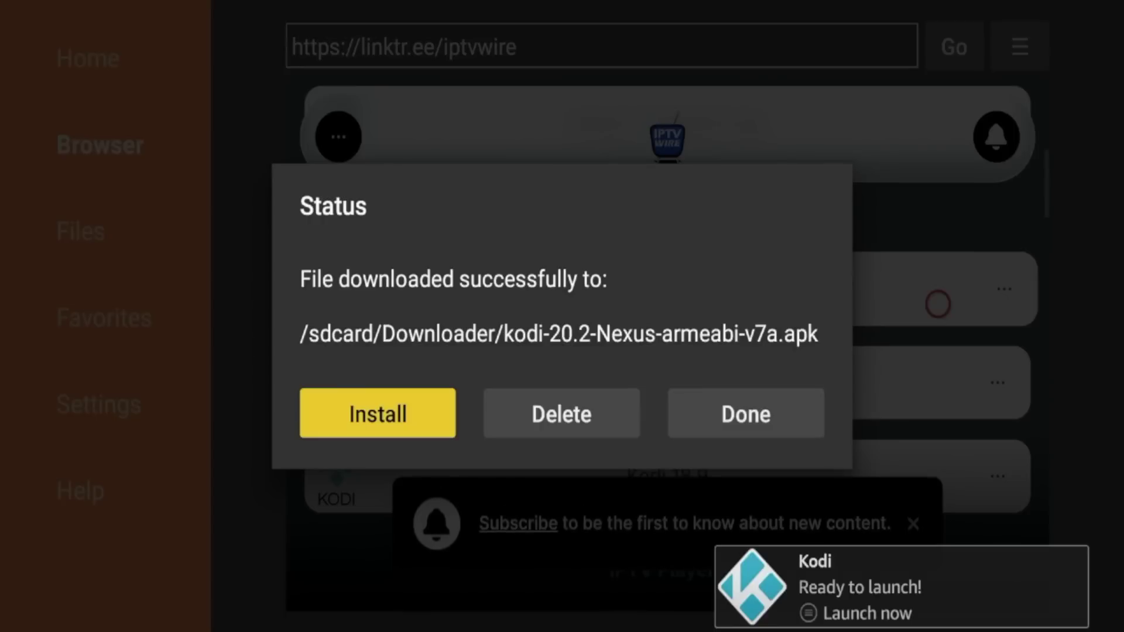
Step: Delete the downloaded installation file kodi-20.2-Nexus-armeabi-v7a.apk and confirm the deletion
key("Right")
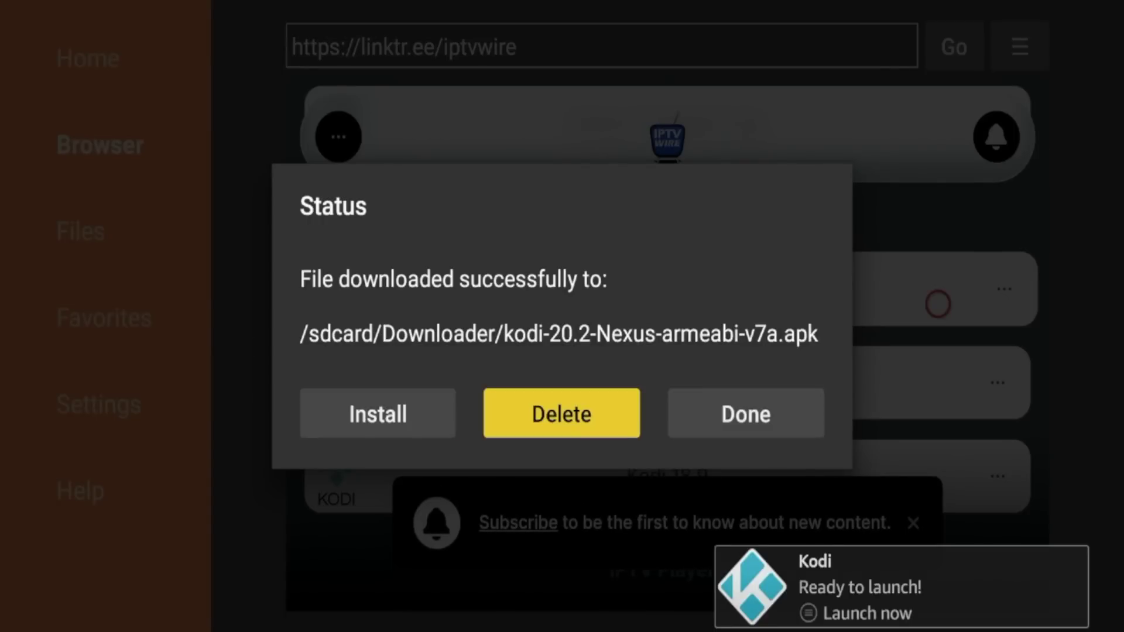
key("Return")
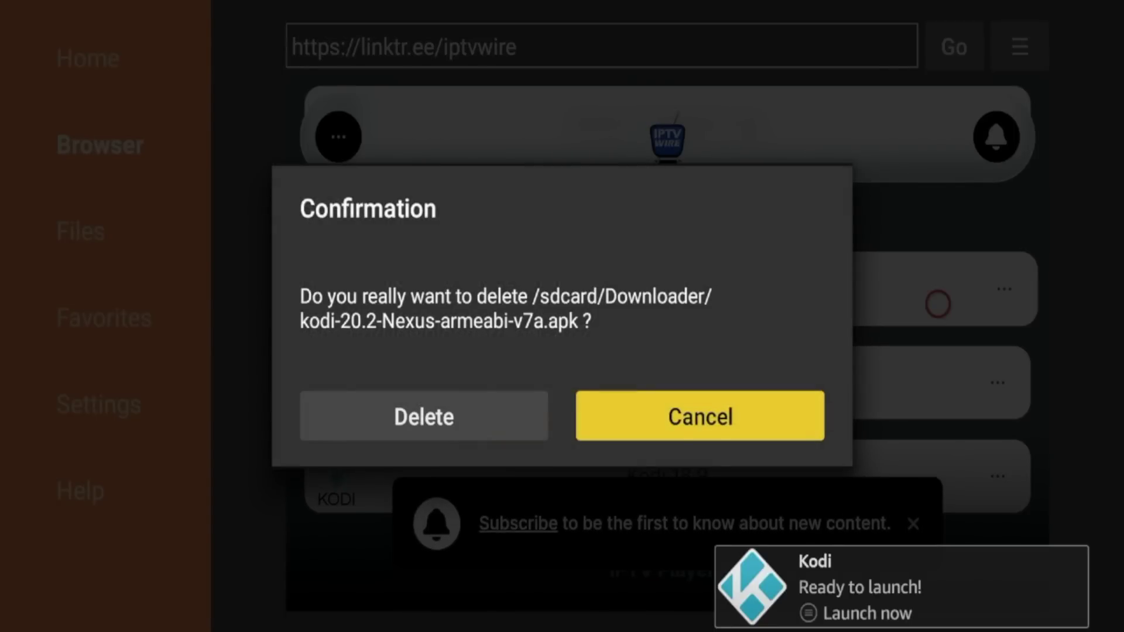
key("Left")
key("Return")
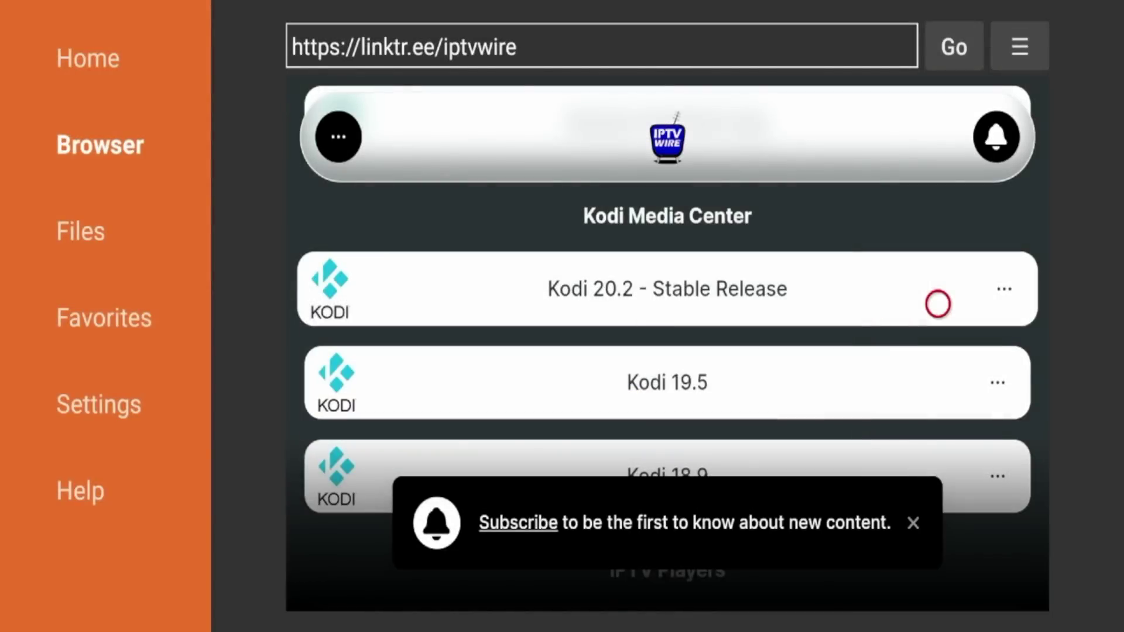
Step: Return to the Fire TV home screen and go to its row of app shortcuts
key("Home")
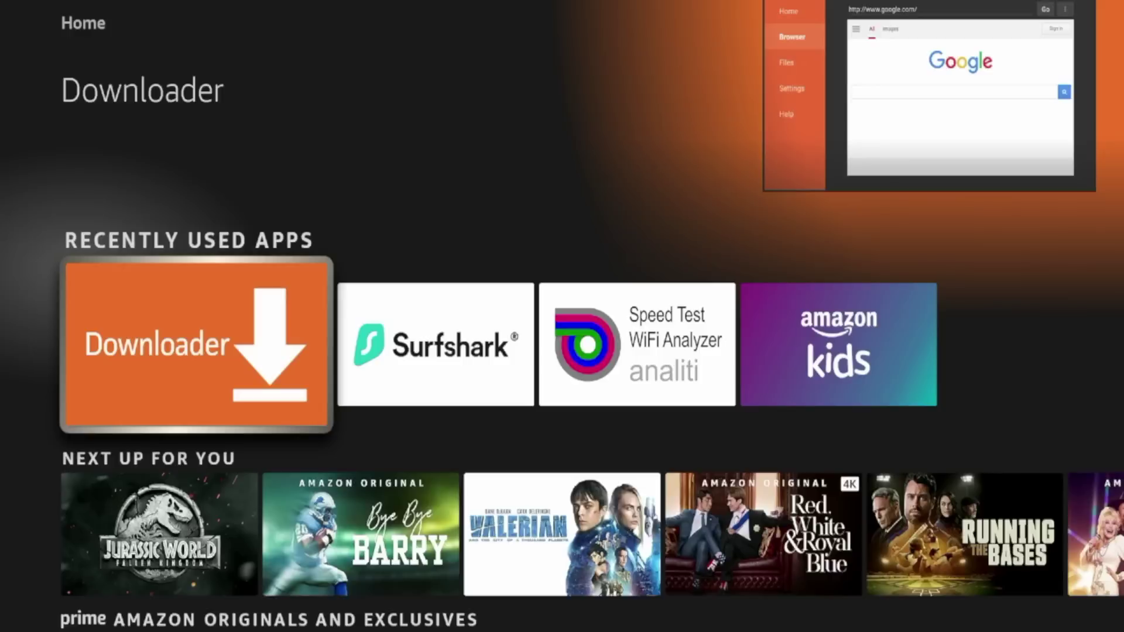
key("Right")
key("Right")
key("Right")
key("Right")
key("Right")
key("Right")
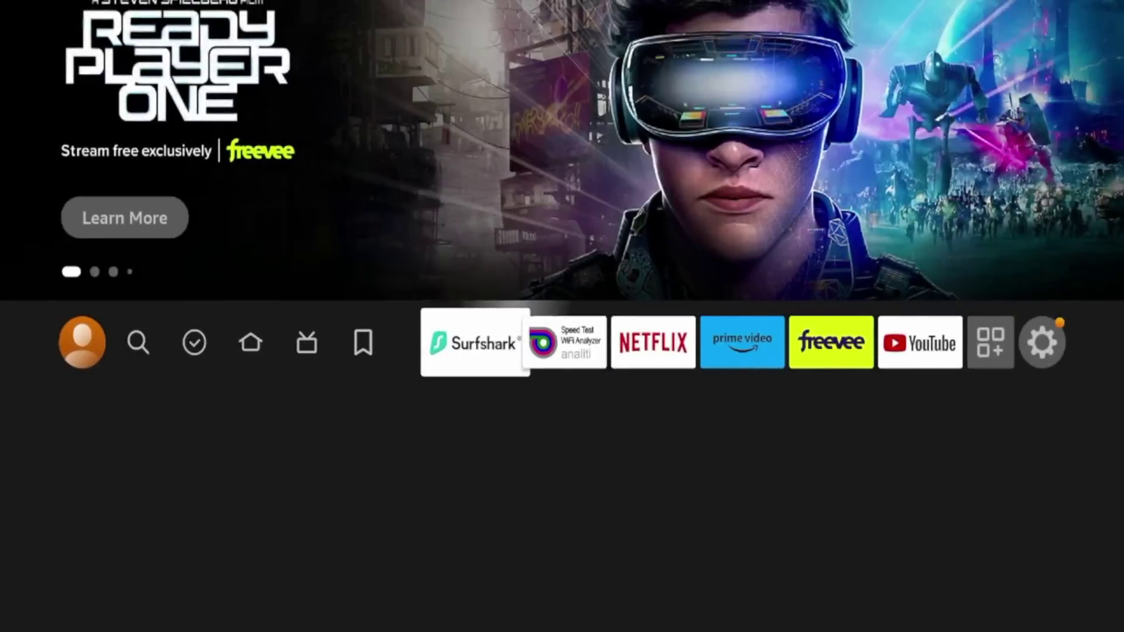
key("Left")
key("Left")
key("Left")
key("Left")
key("Right")
key("Right")
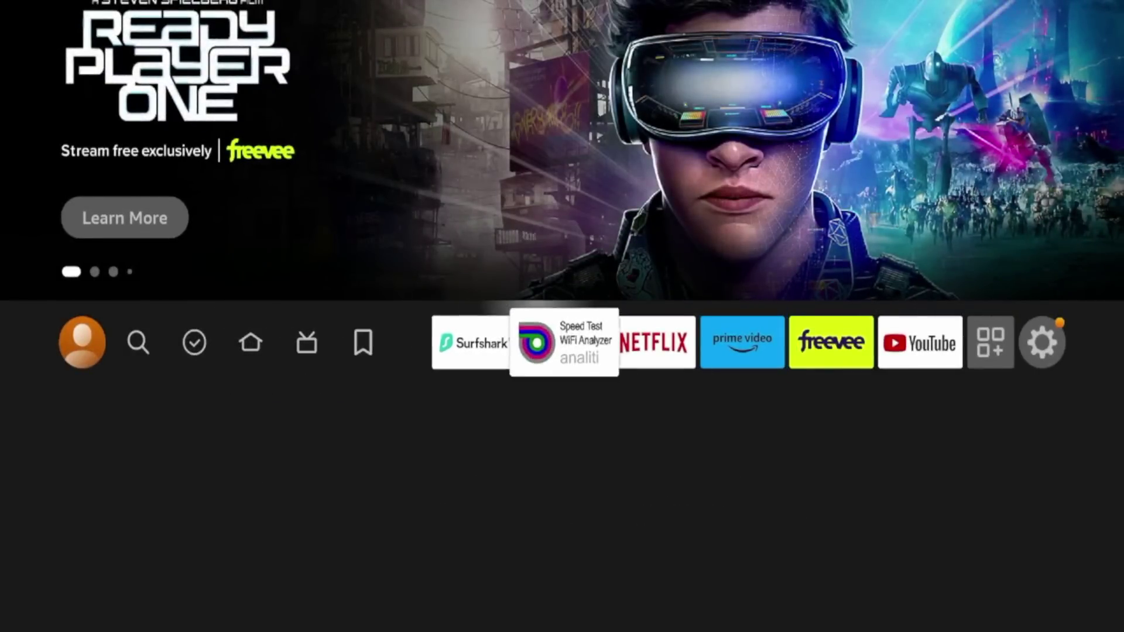
key("Right")
key("Left")
key("Left")
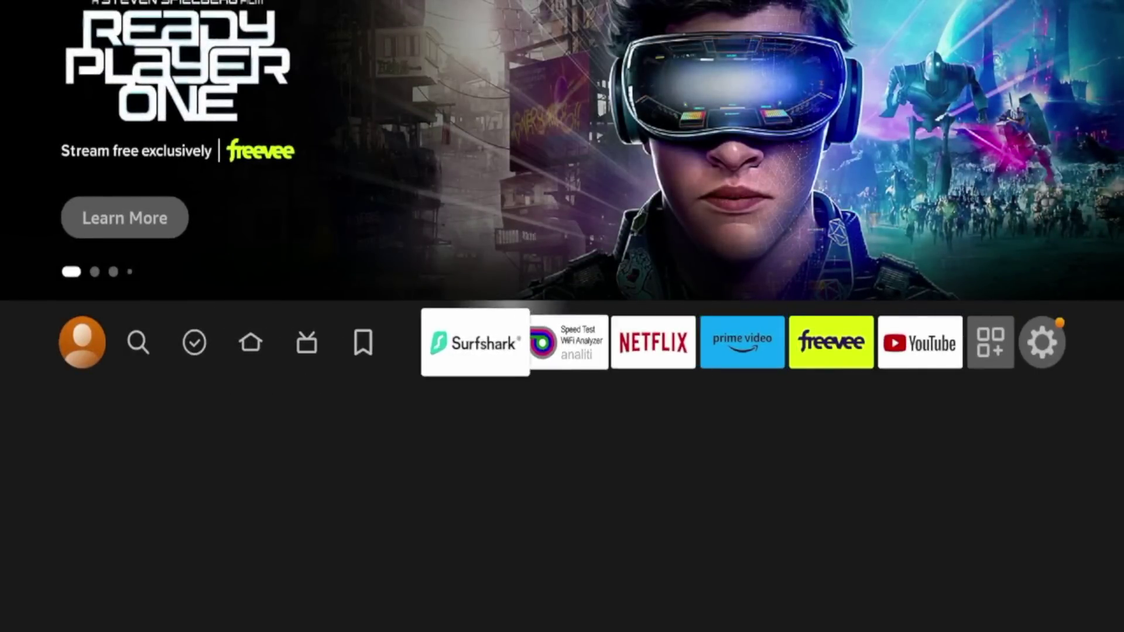
Step: Open the full Your Apps & Channels list from the home screen
key("Right")
key("Right")
key("Right")
key("Right")
key("Right")
key("Right")
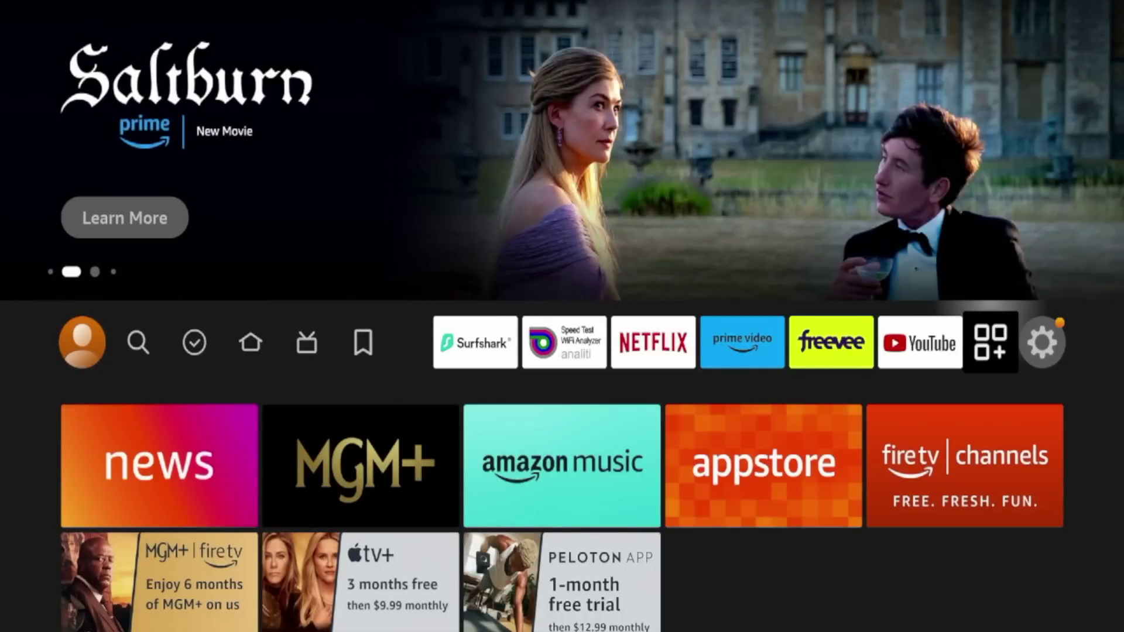
key("Return")
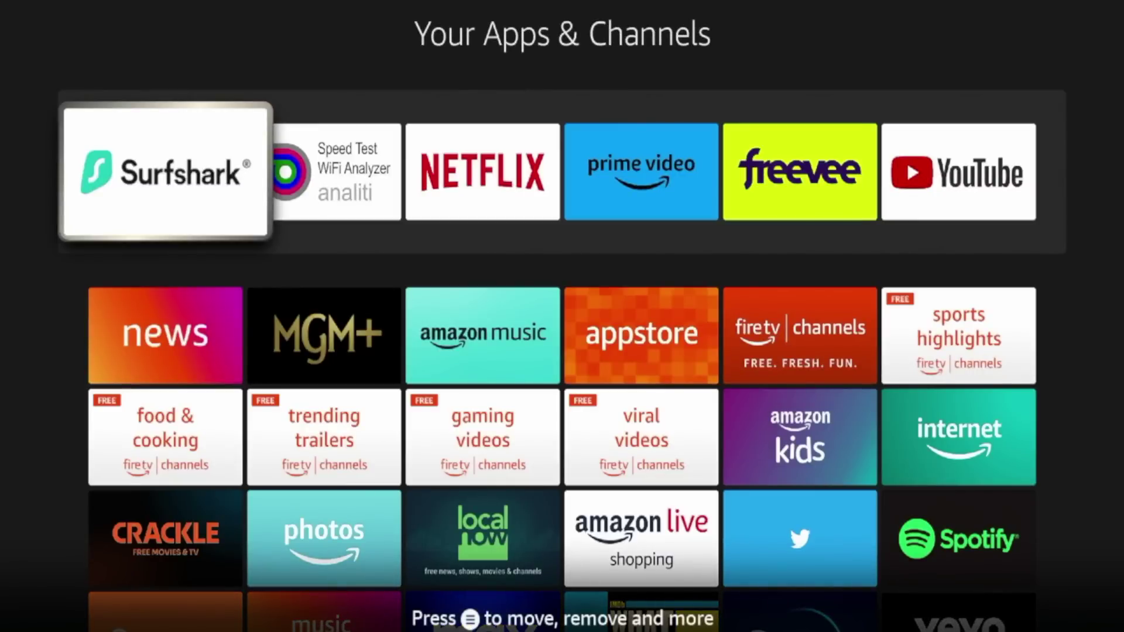
Step: Move the Kodi app to the second place in the front row of Your Apps & Channels, directly after Surfshark
key("Down")
key("Down")
key("Down")
key("Down")
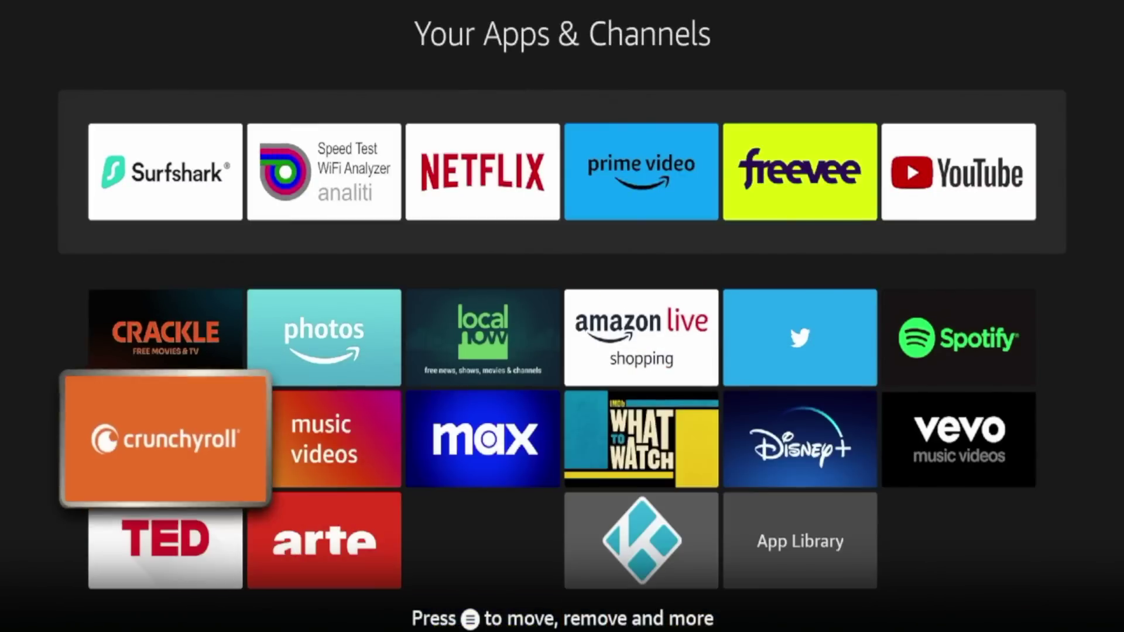
key("Down")
key("Right")
key("Right")
key("Right")
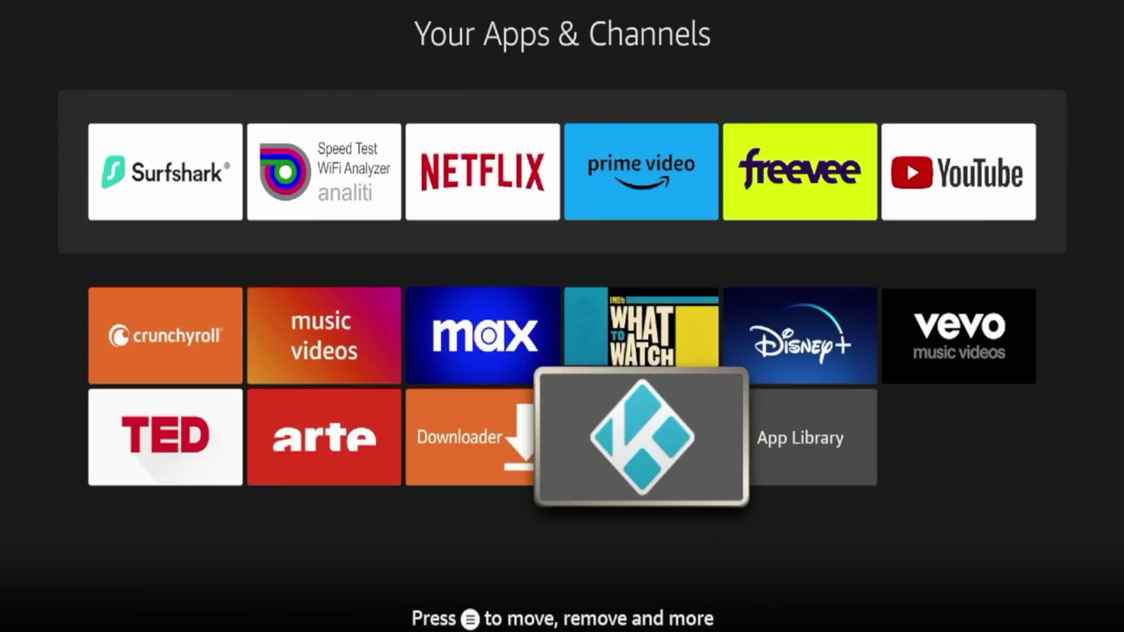
key("Menu")
key("Return")
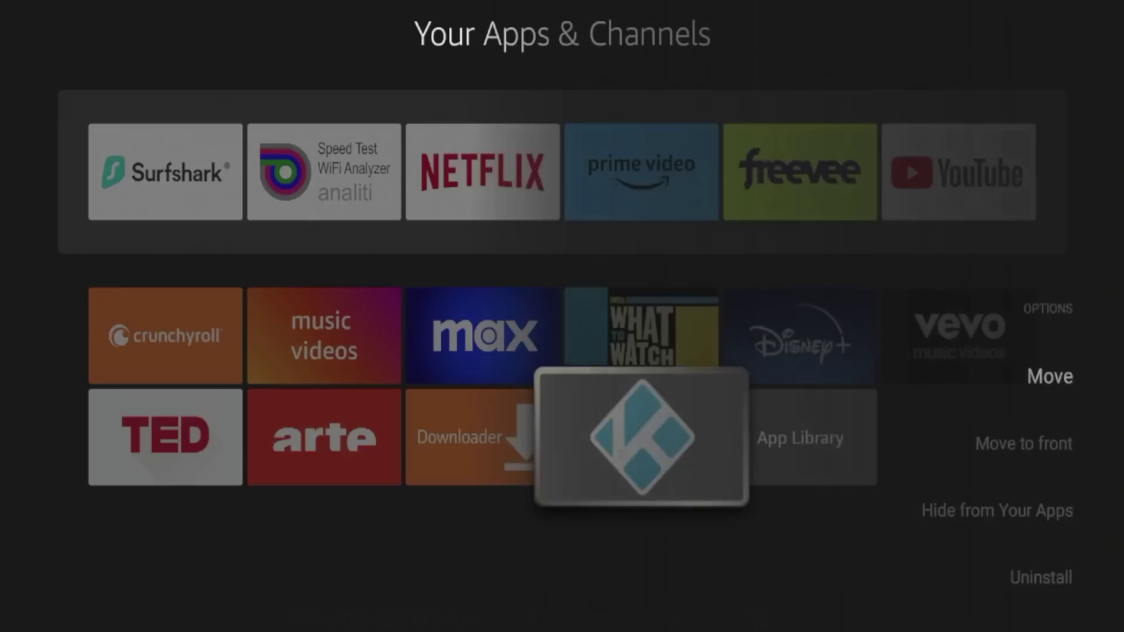
key("Up")
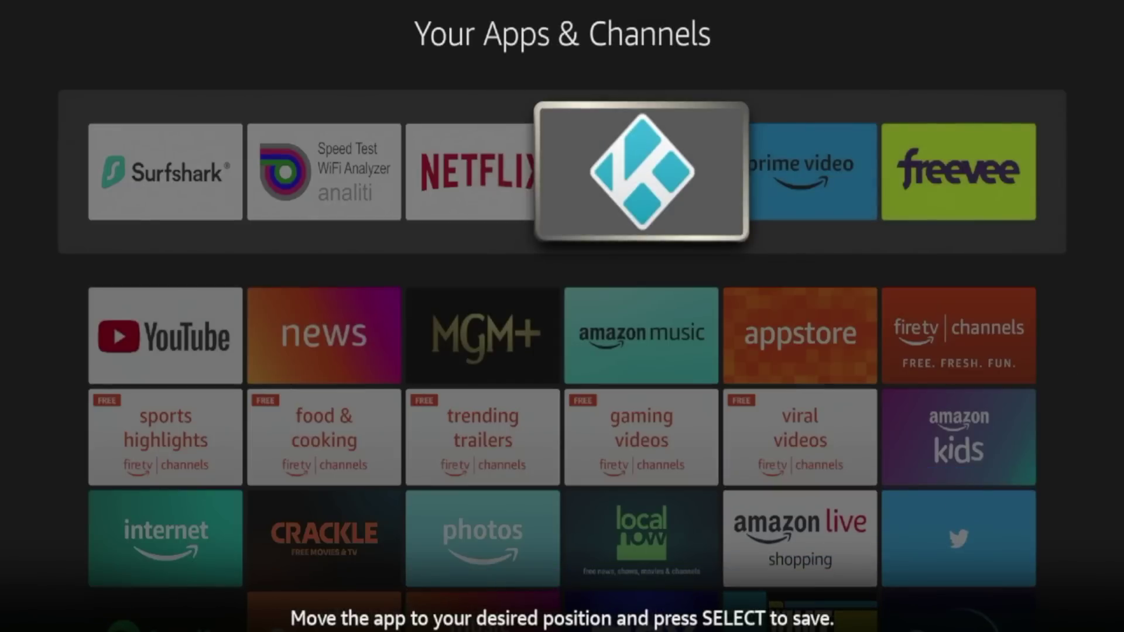
key("Left")
key("Left")
key("Left")
key("Right")
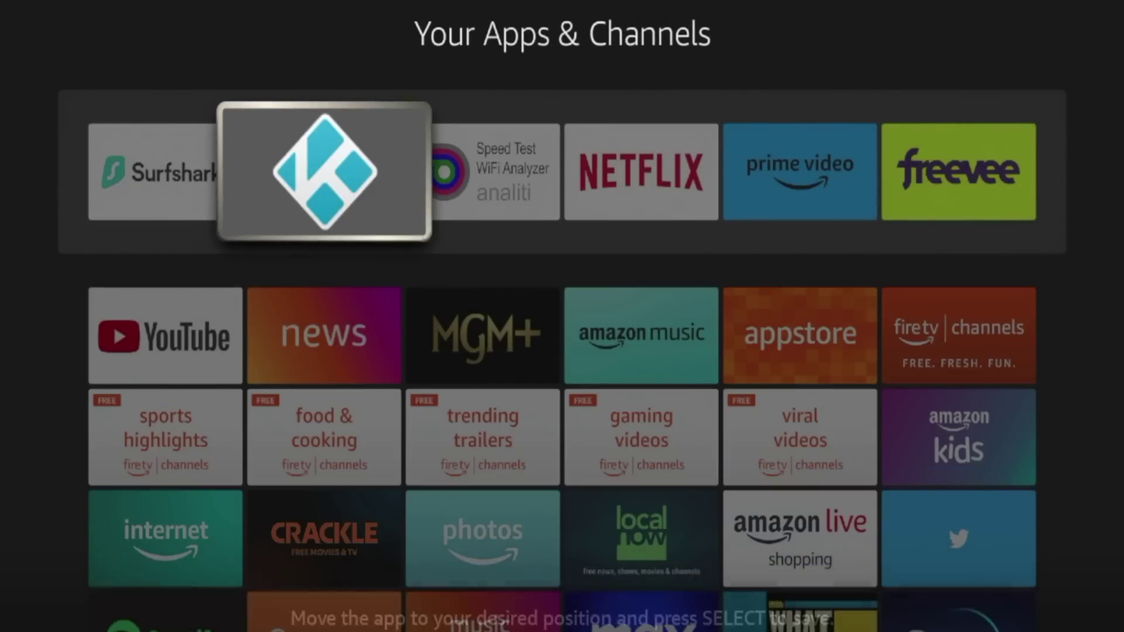
key("Return")
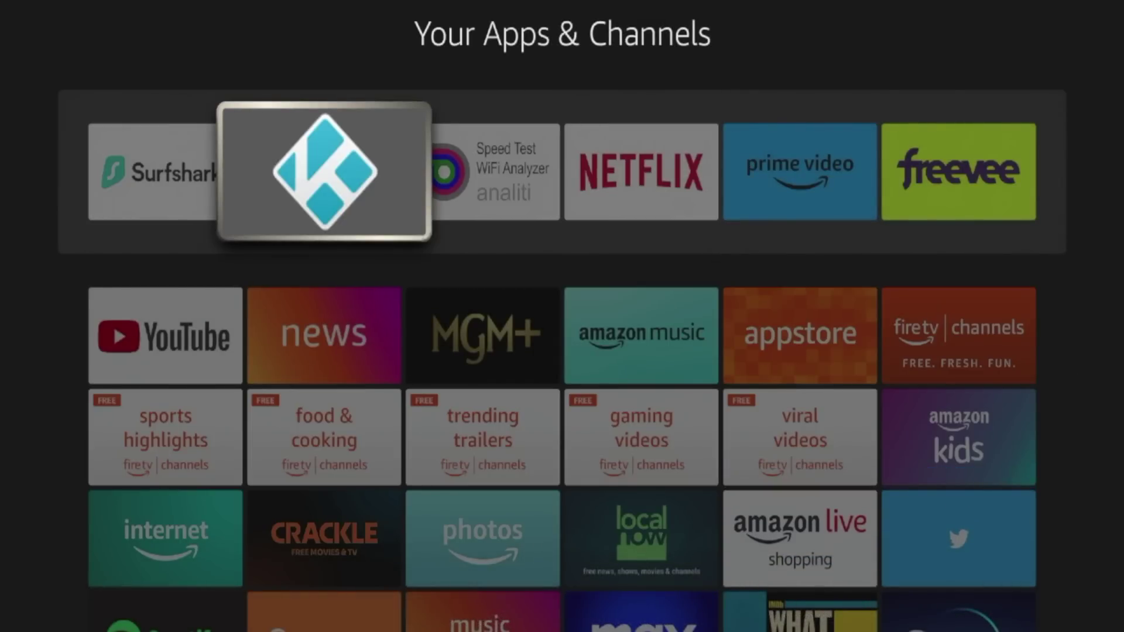
Step: Leave Your Apps & Channels for the home screen and highlight the Kodi shortcut
key("Escape")
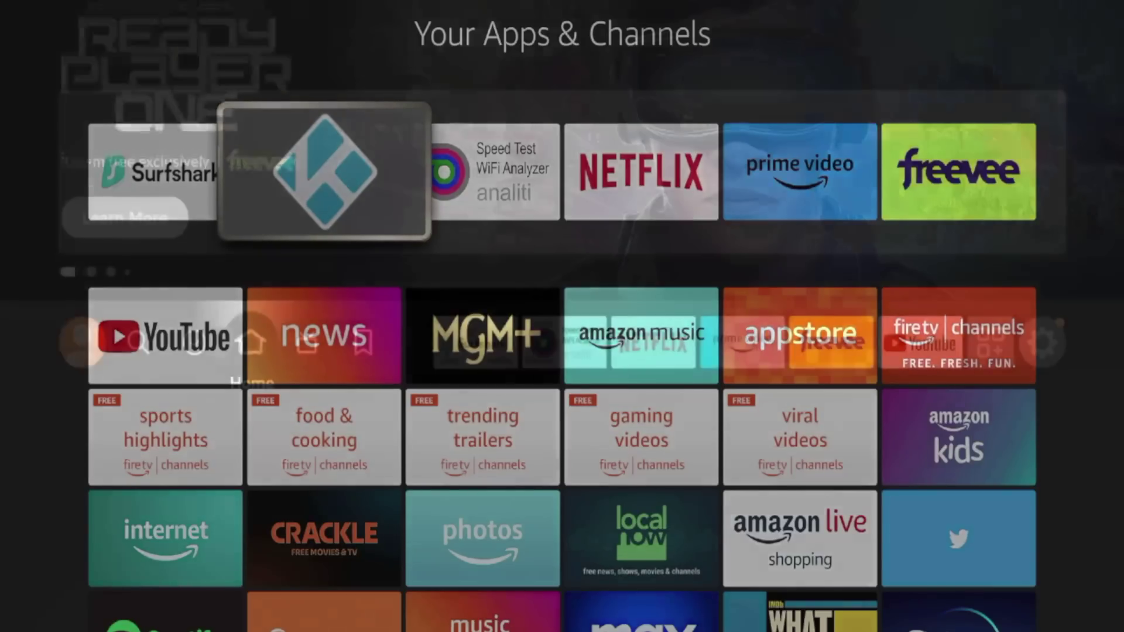
key("Right")
key("Right")
key("Right")
key("Right")
key("Right")
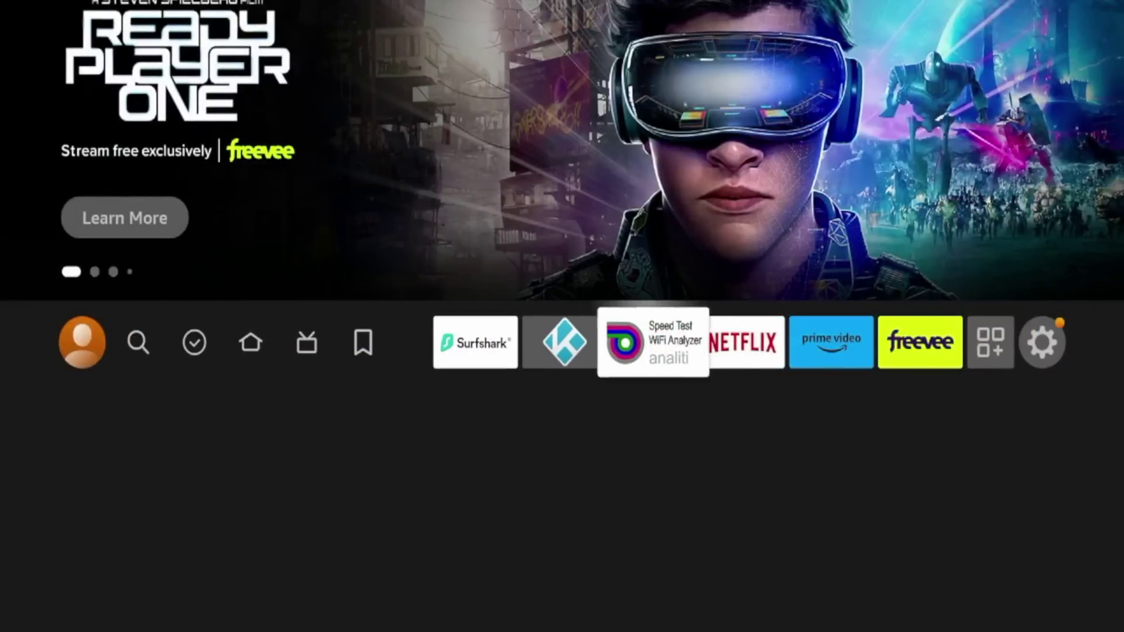
key("Left")
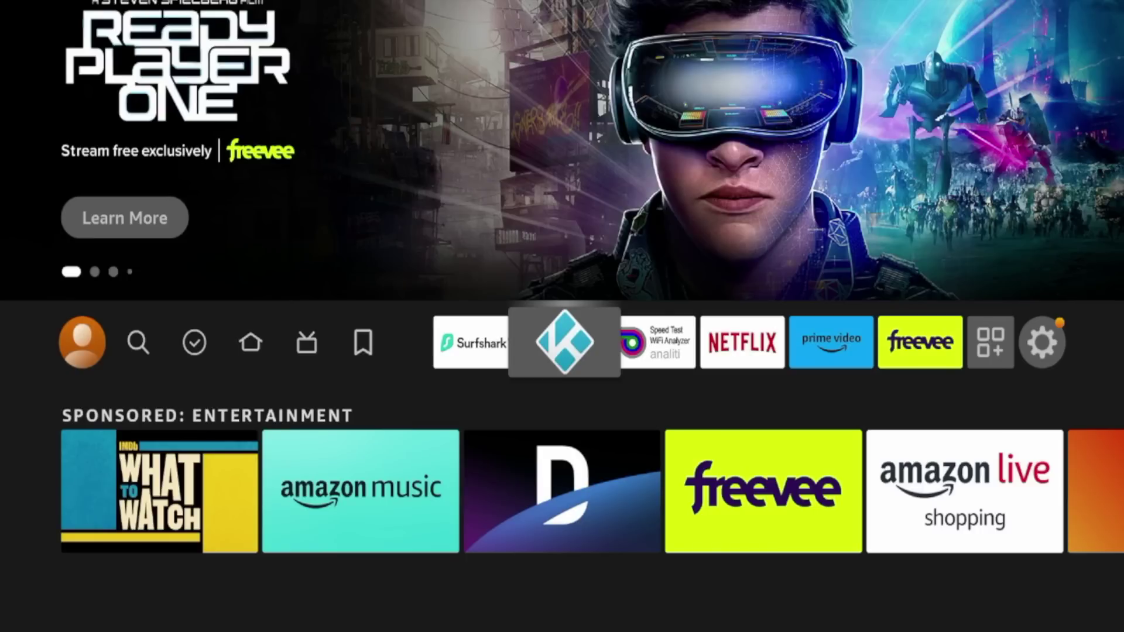
Step: Open Surfshark to check its VPN connection status and return to the Fire TV home screen
key("Left")
key("Return")
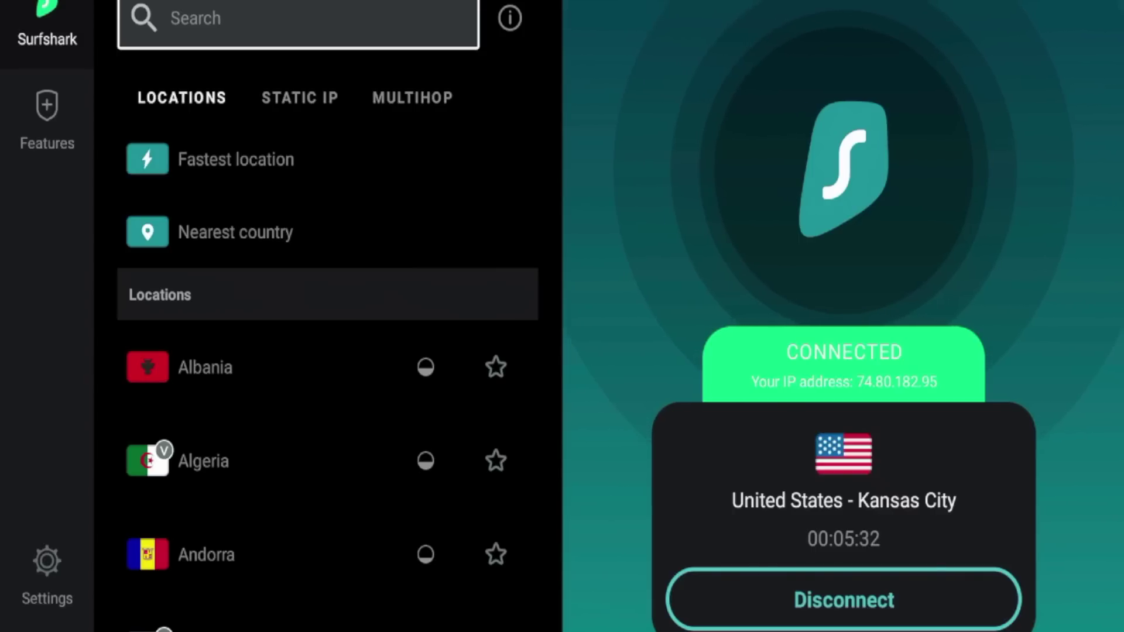
key("Home")
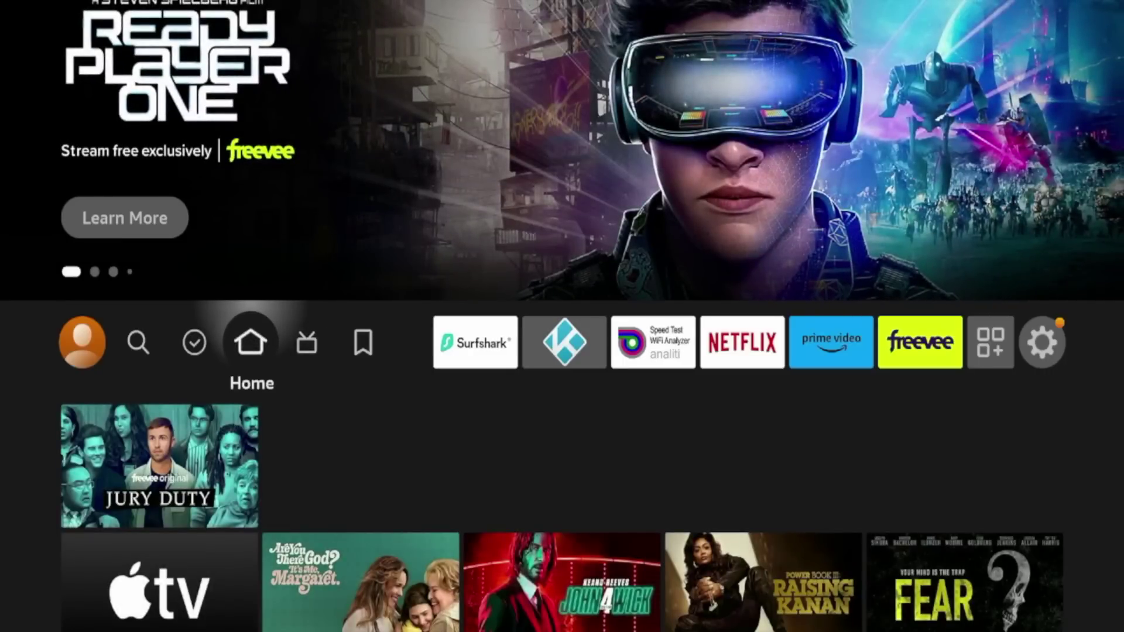
Step: Launch Kodi from the home screen app shortcuts and continue past its notice about access to device media and files
key("Right")
key("Right")
key("Right")
key("Right")
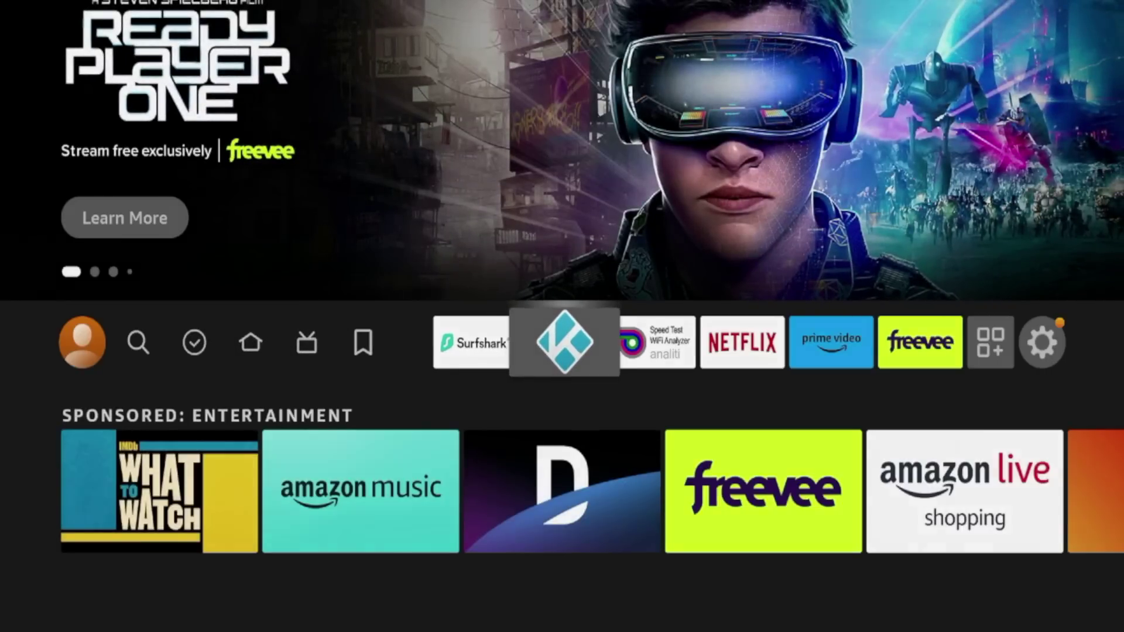
key("Return")
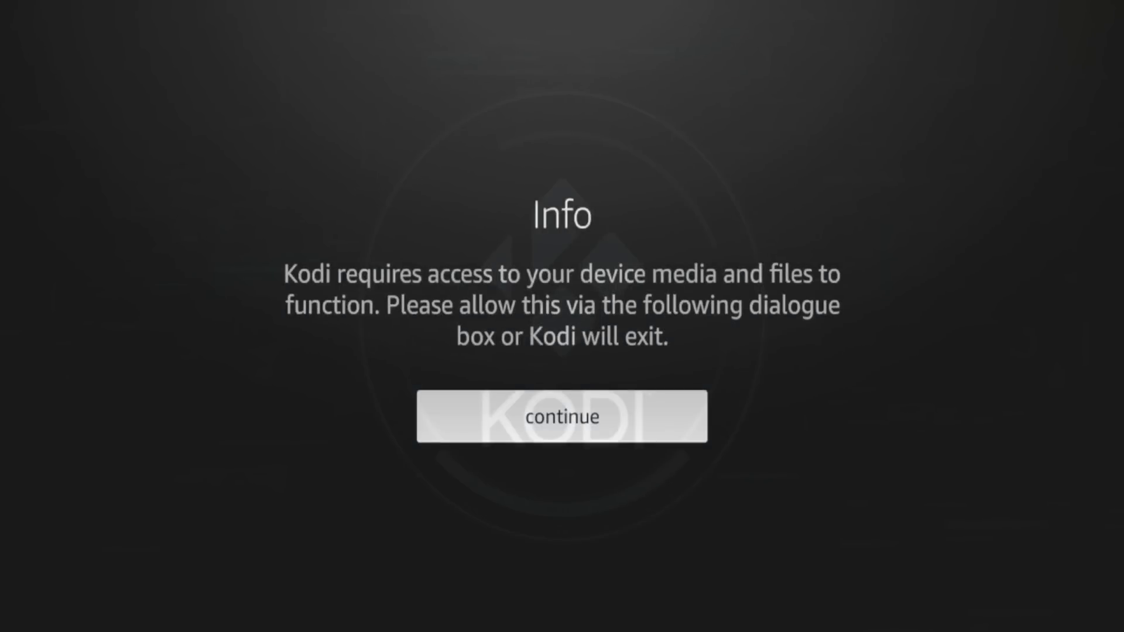
key("Return")
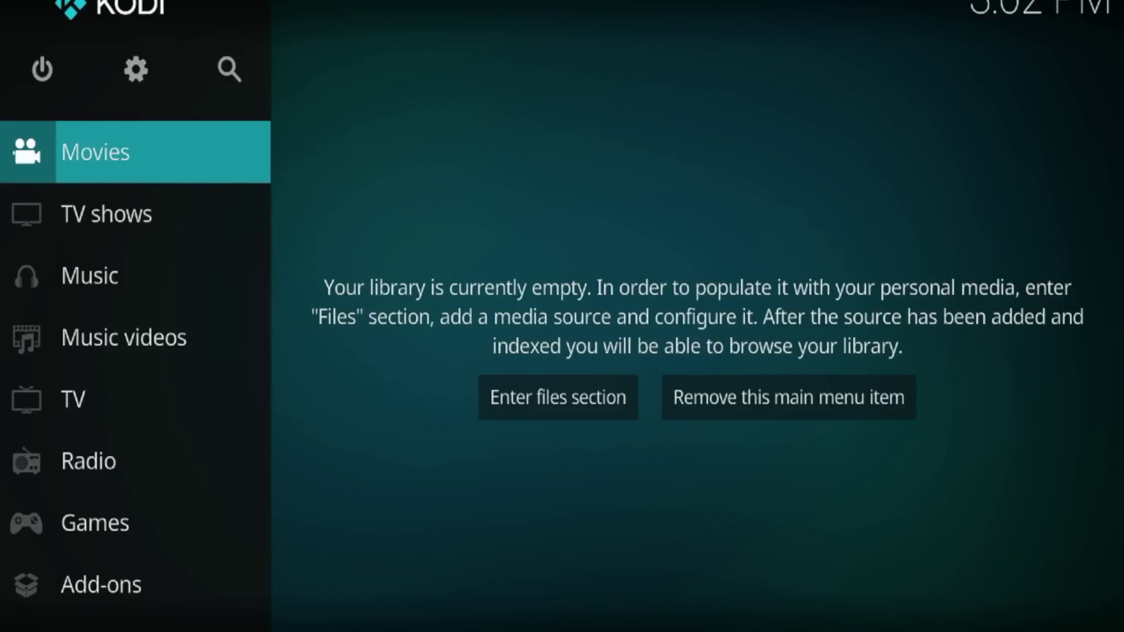
Step: Look through the sections of Kodi's main menu from Movies to Weather and finish back at Movies
key("Down")
key("Down")
key("Down")
key("Down")
key("Down")
key("Down")
key("Down")
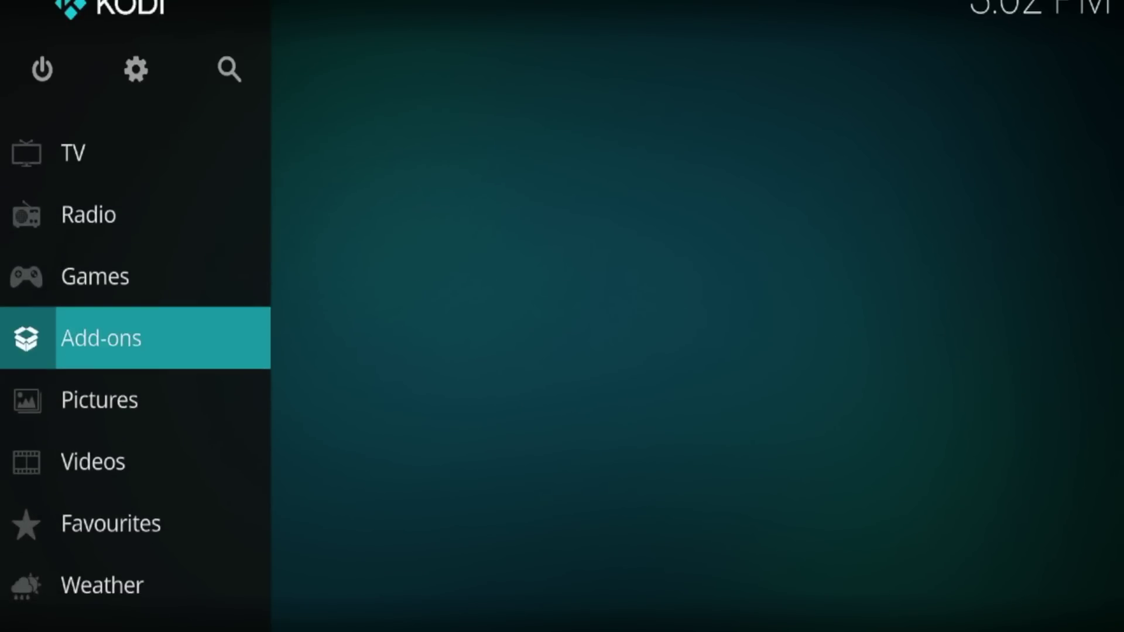
key("Down")
key("Down")
key("Down")
key("Down")
key("Up")
key("Up")
key("Up")
key("Up")
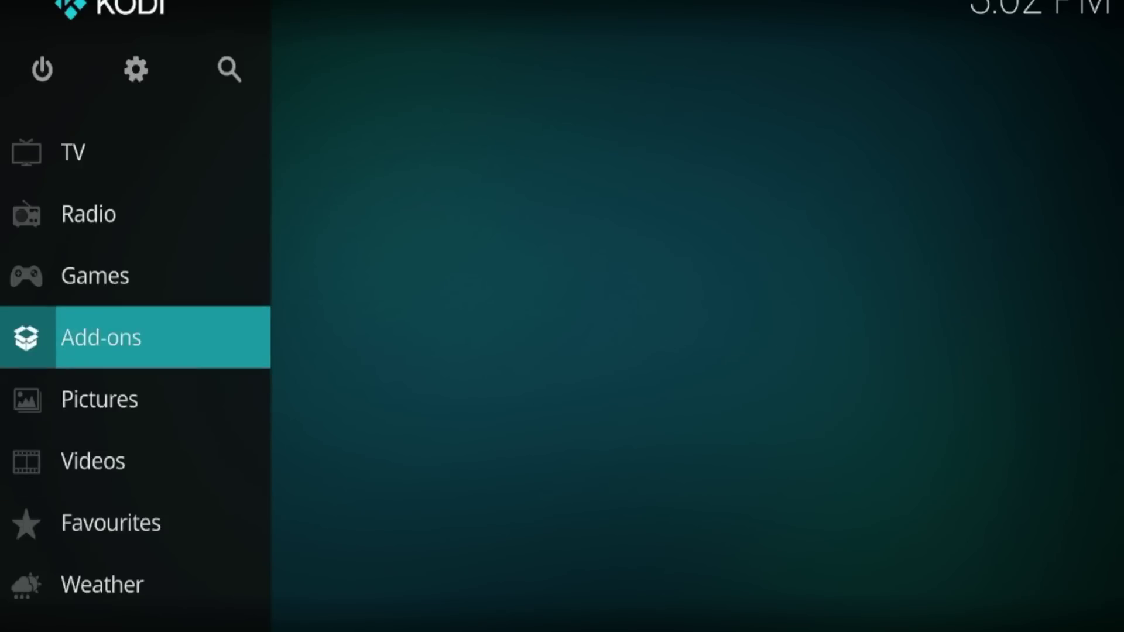
key("Up")
key("Up")
key("Up")
key("Up")
key("Up")
key("Up")
key("Up")
key("Down")
key("Down")
key("Down")
key("Down")
key("Down")
key("Down")
key("Down")
key("Down")
key("Down")
key("Down")
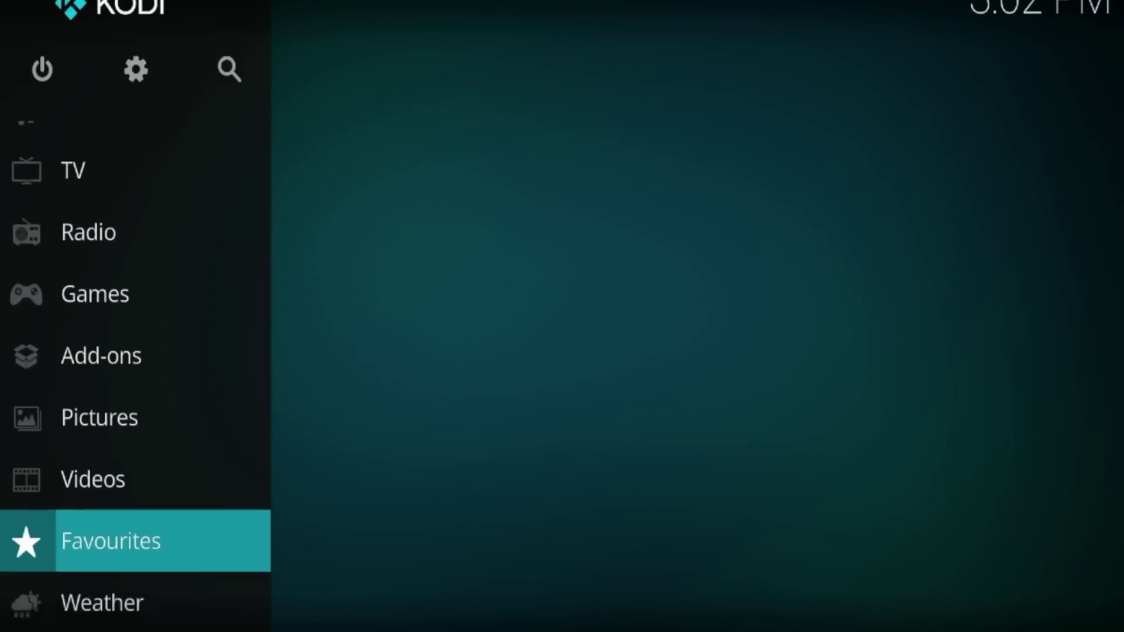
key("Down")
key("Down")
key("Down")
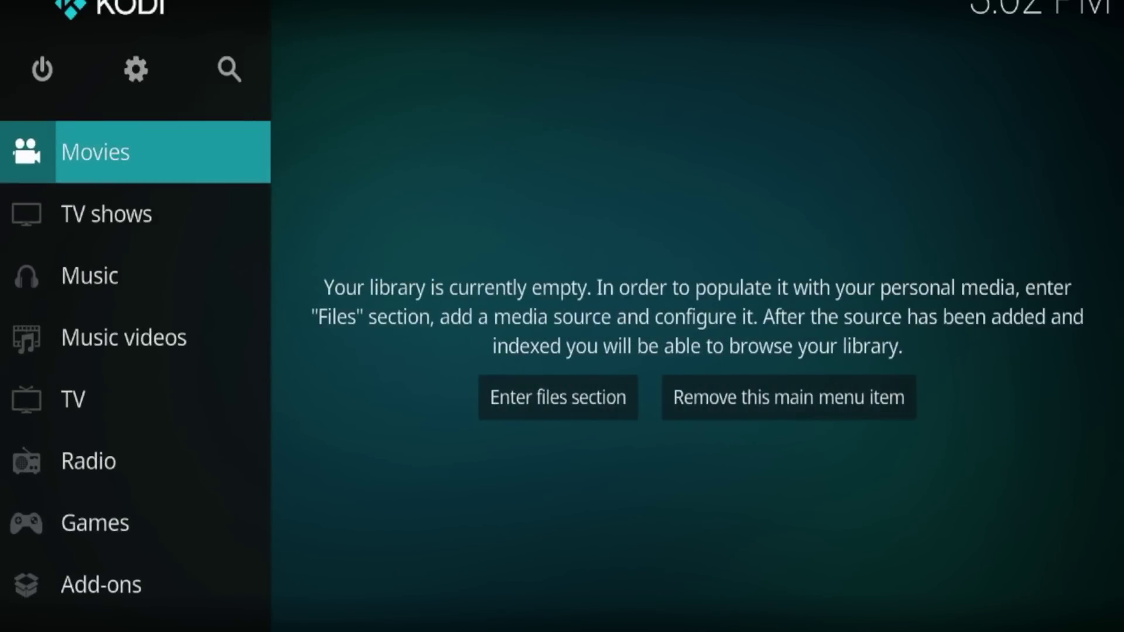